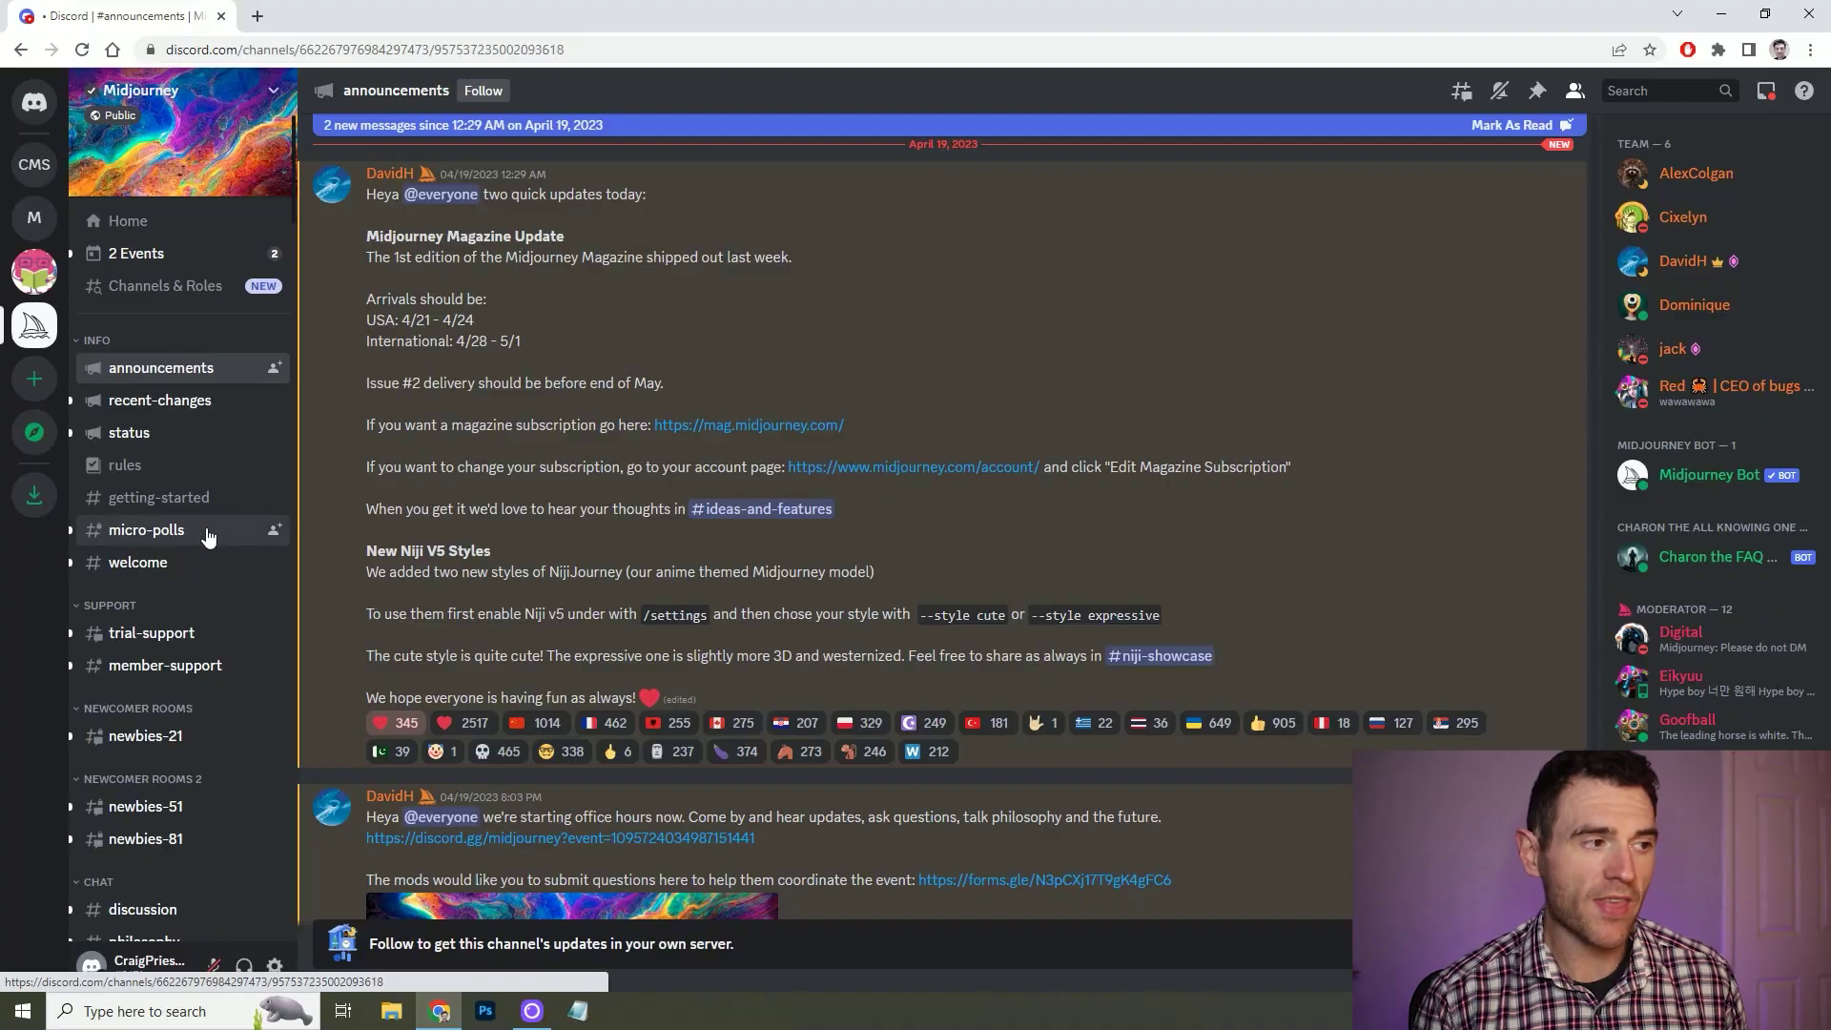
pyautogui.click(146, 531)
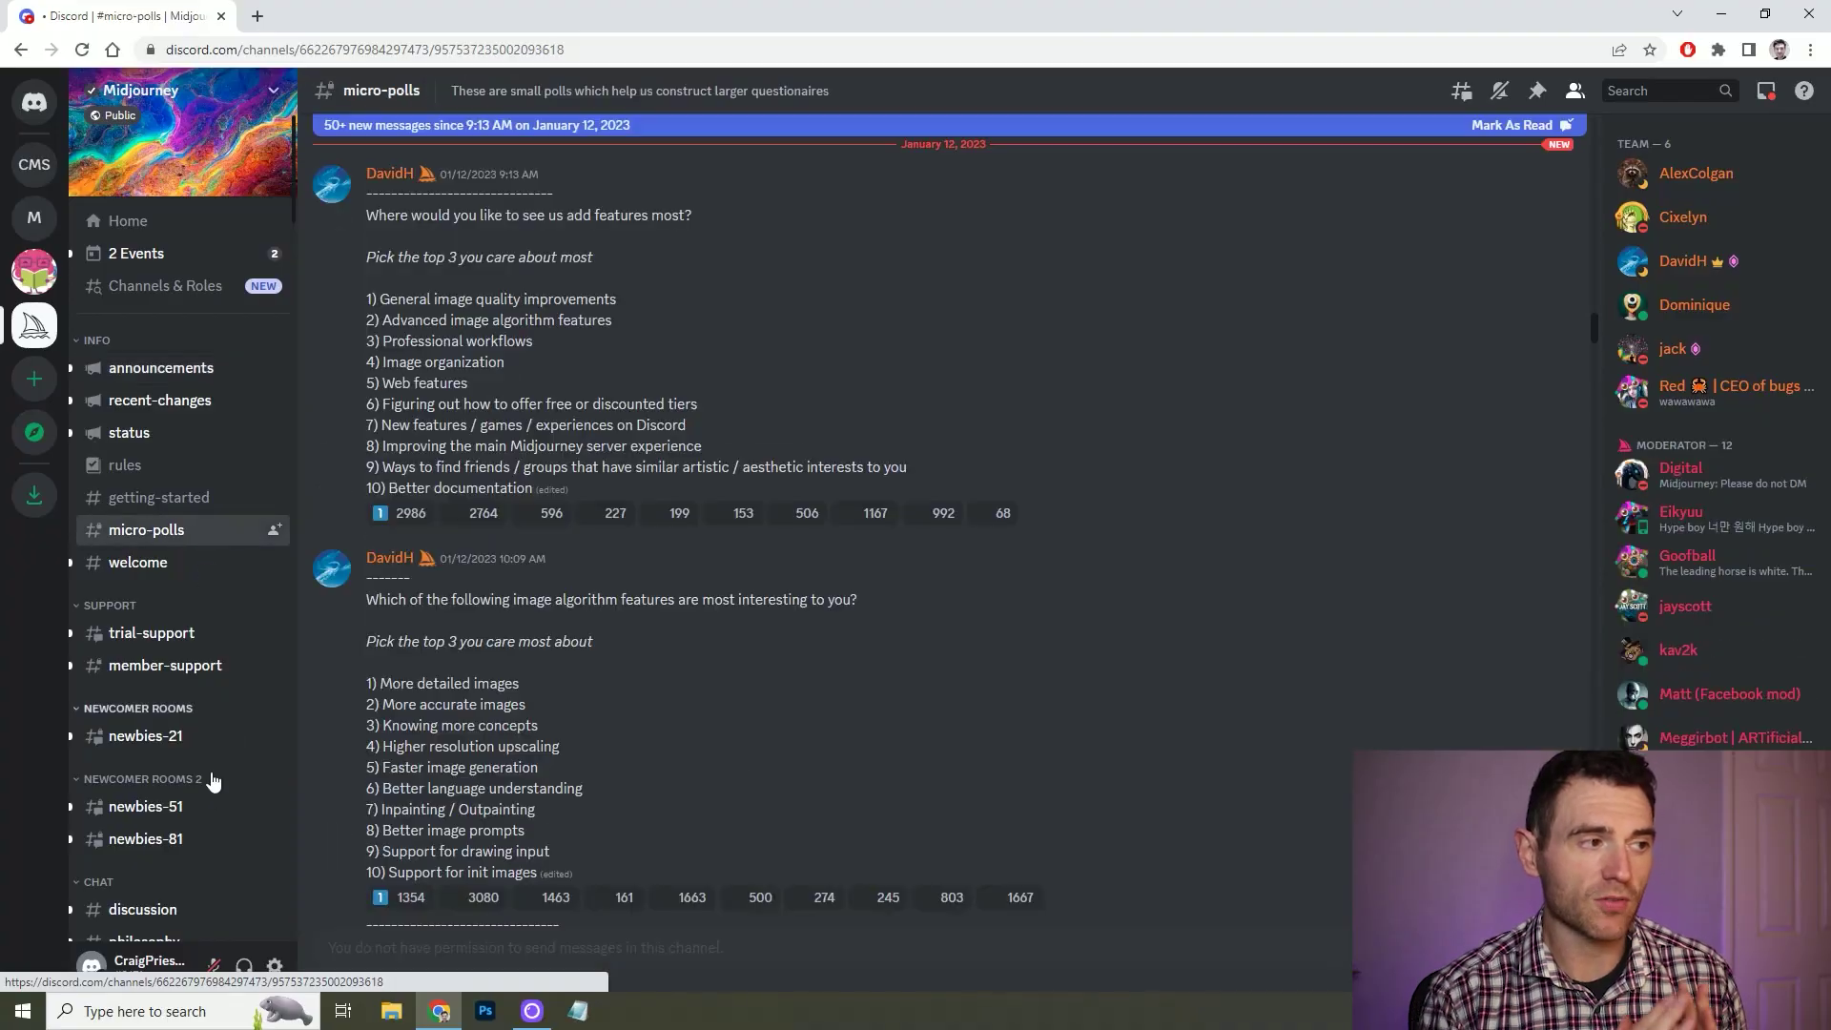
pyautogui.click(231, 810)
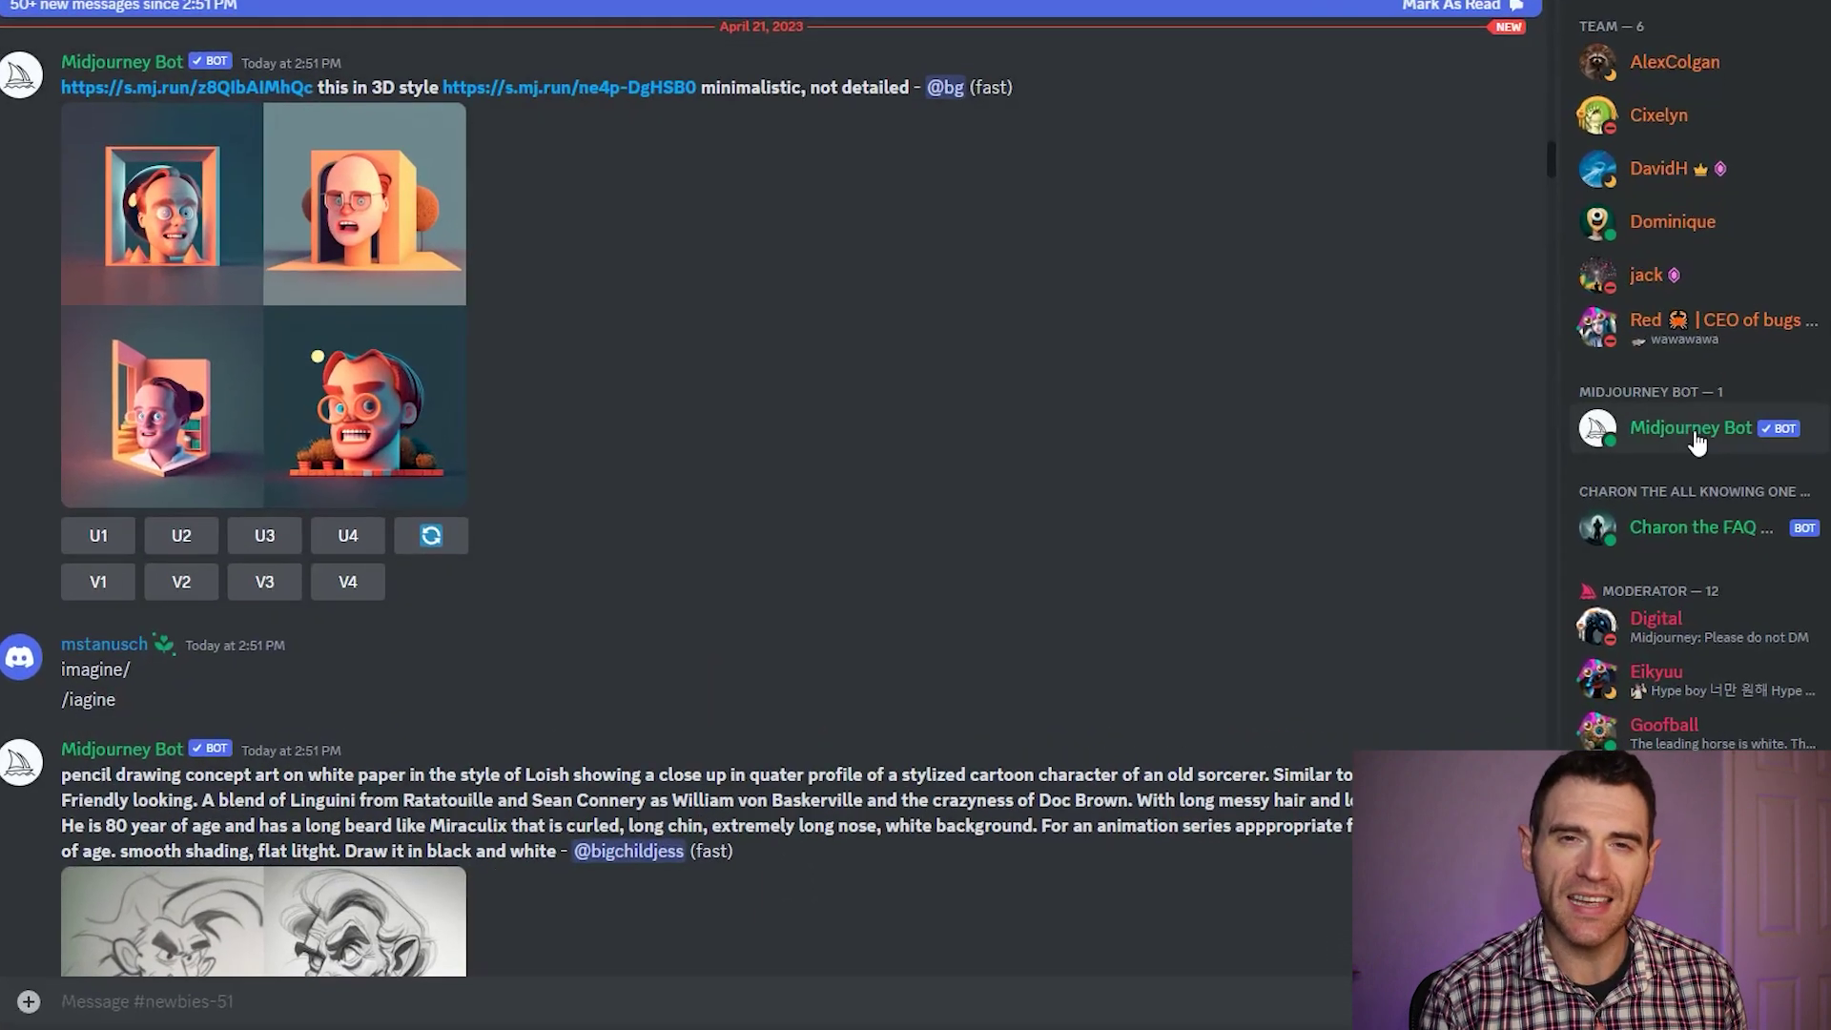
pyautogui.click(1711, 476)
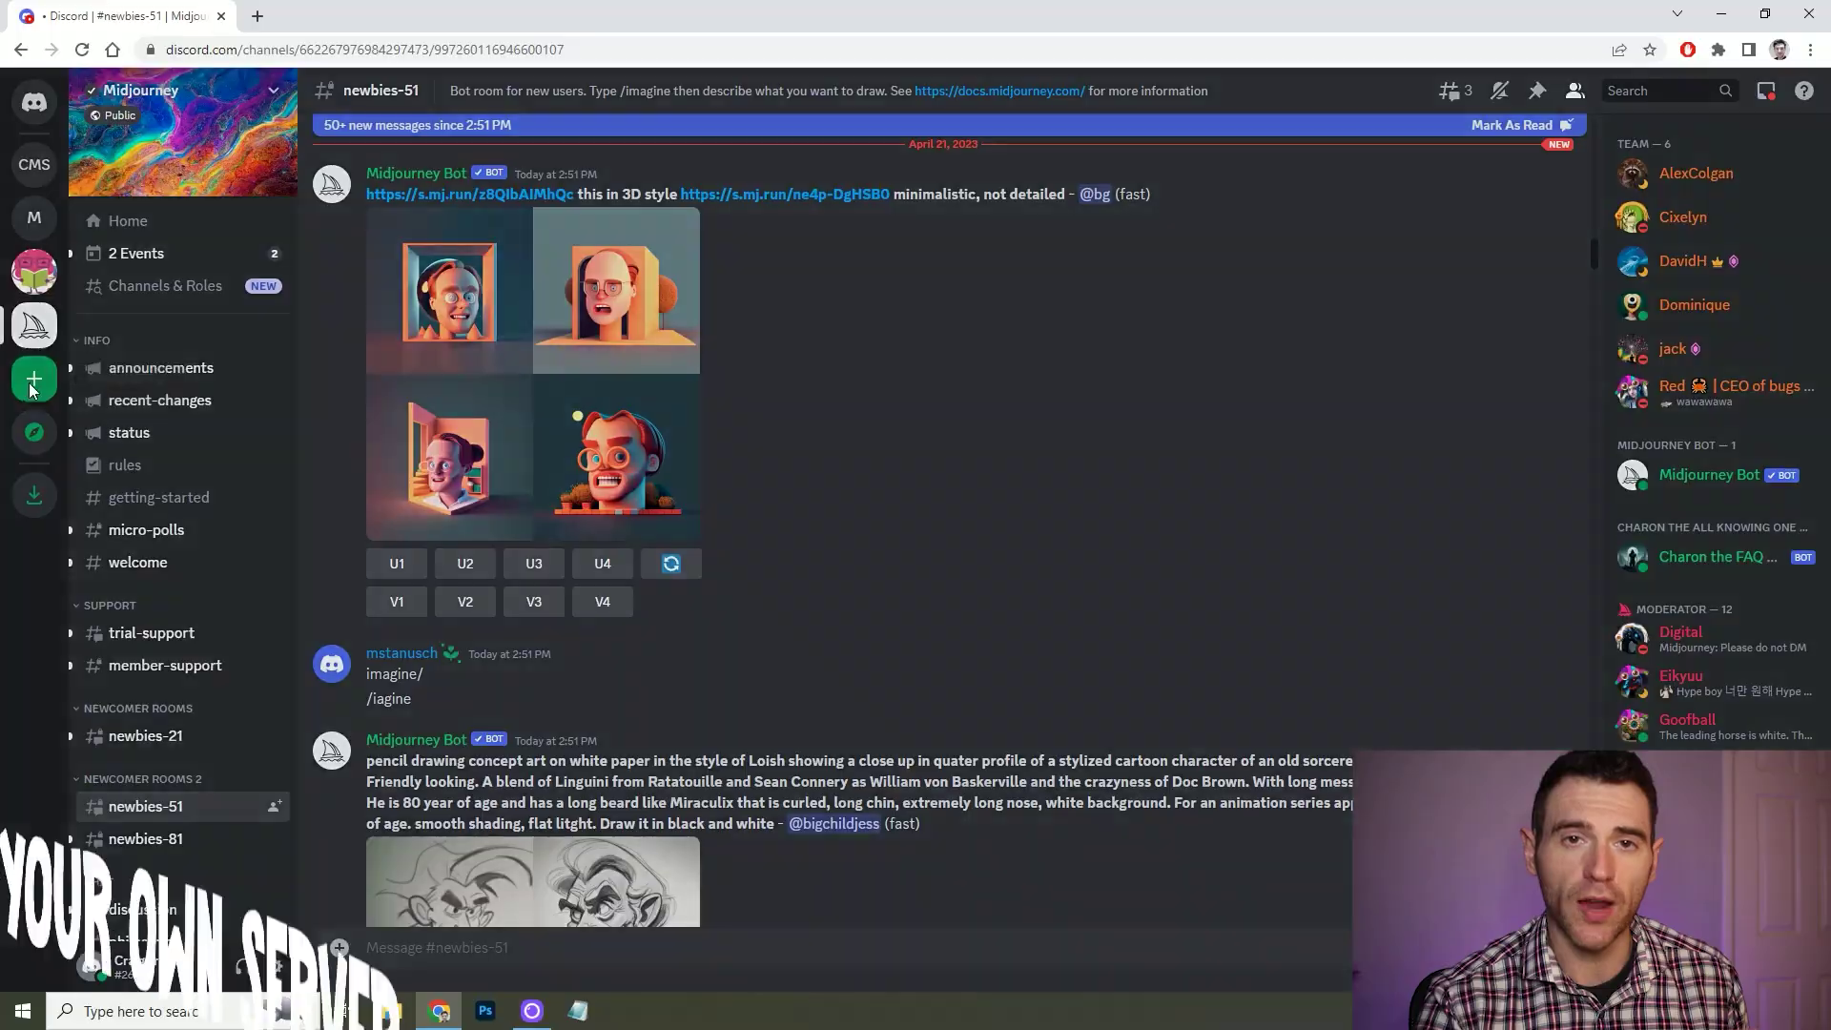
# Create a new server from scratch for me and my friends
pyautogui.click(34, 382)
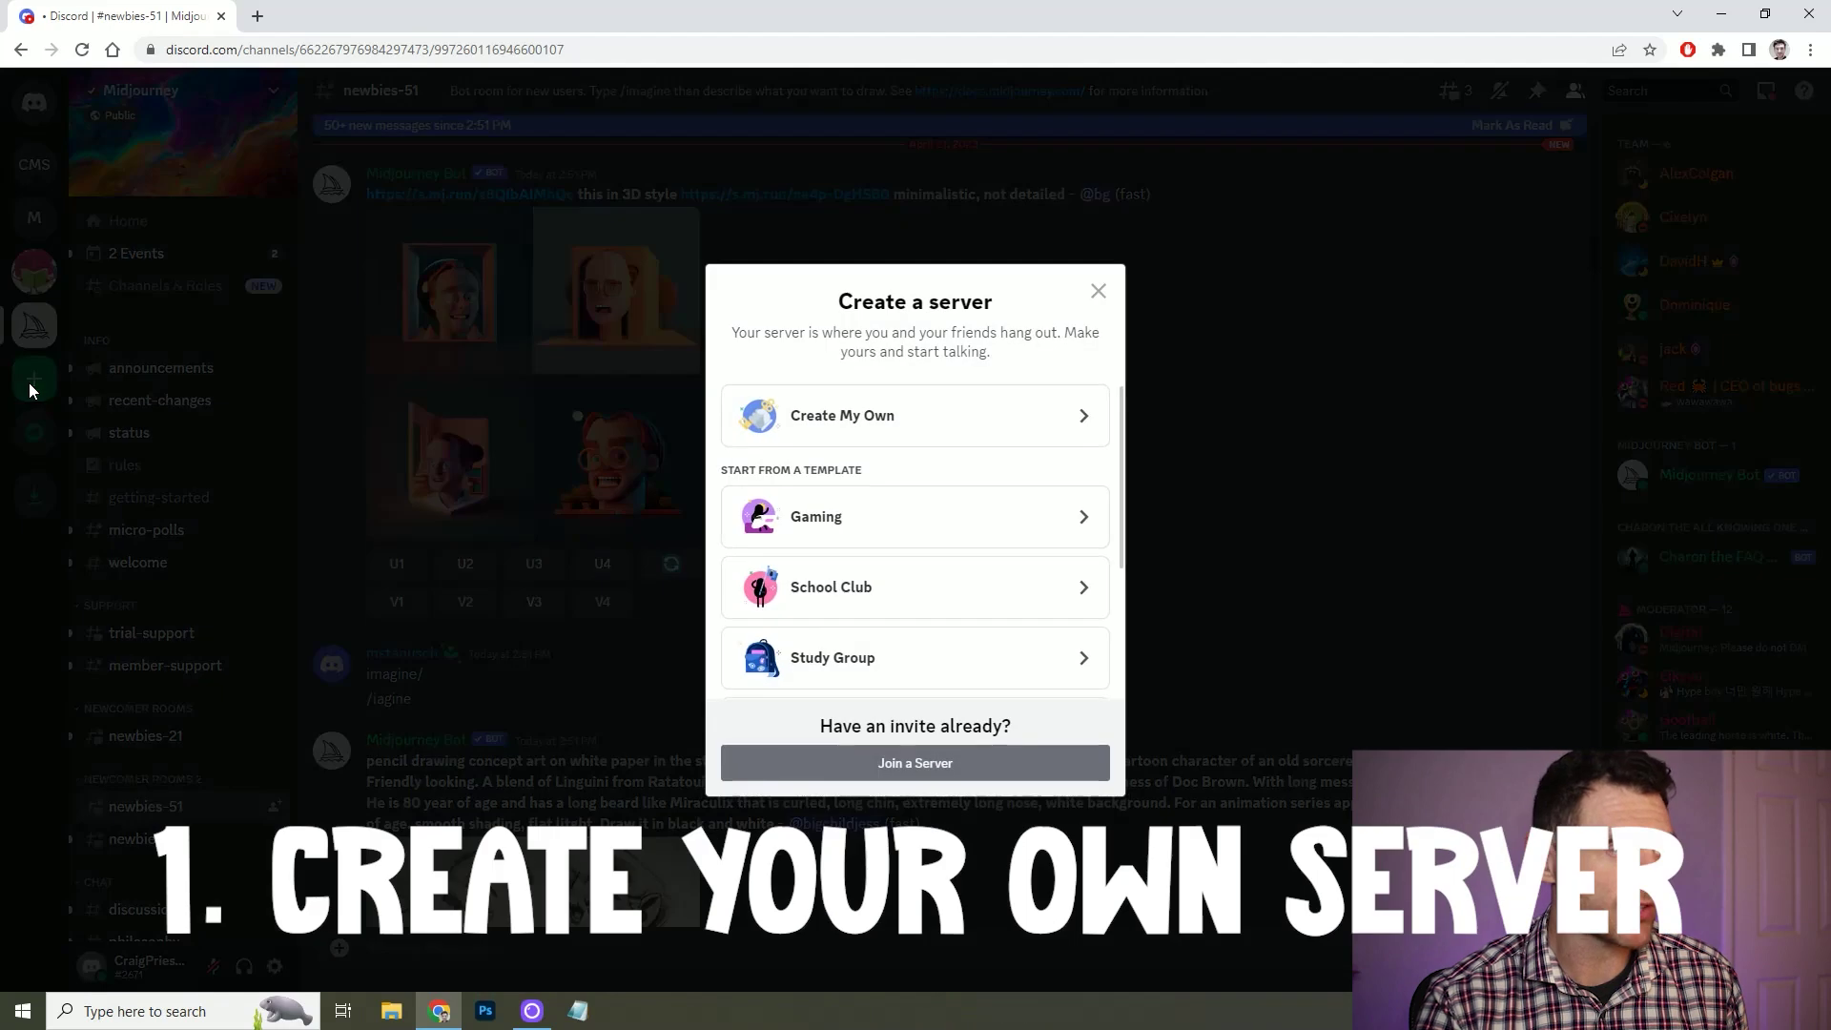
pyautogui.click(880, 424)
pyautogui.click(930, 487)
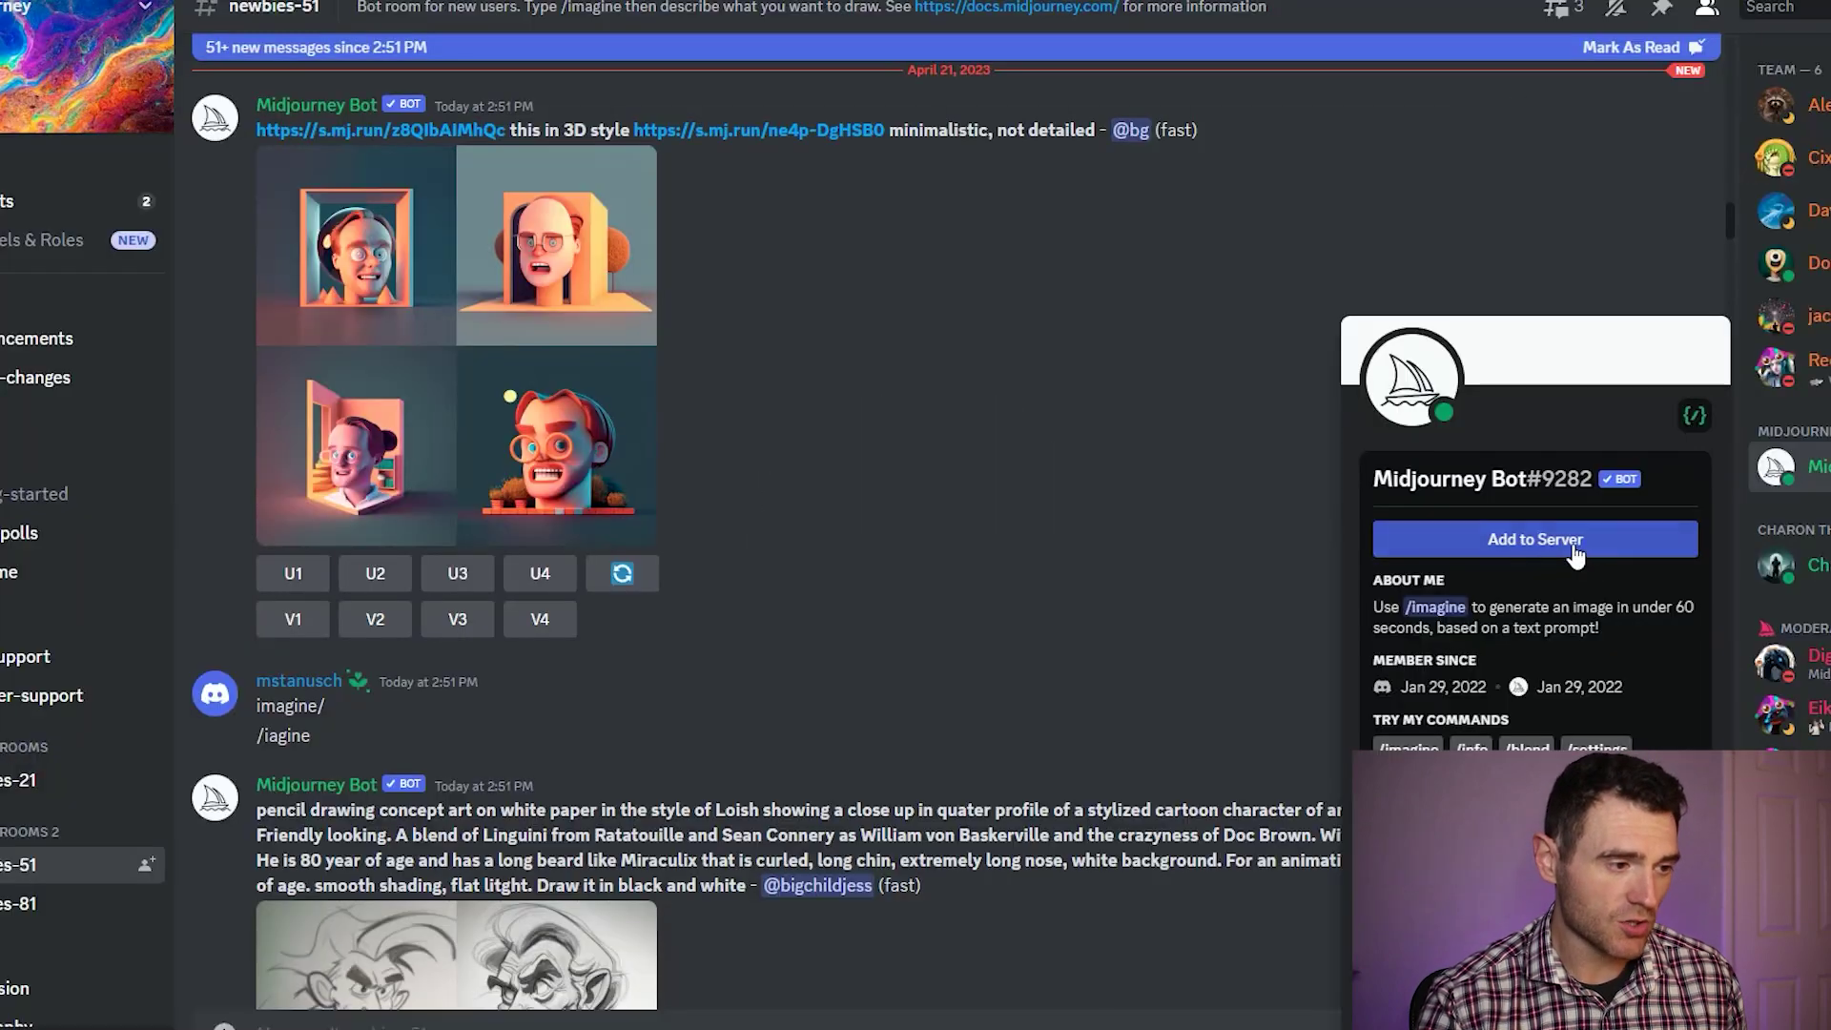
# Add the Midjourney Bot to the newly created server and authorize it
pyautogui.click(1604, 540)
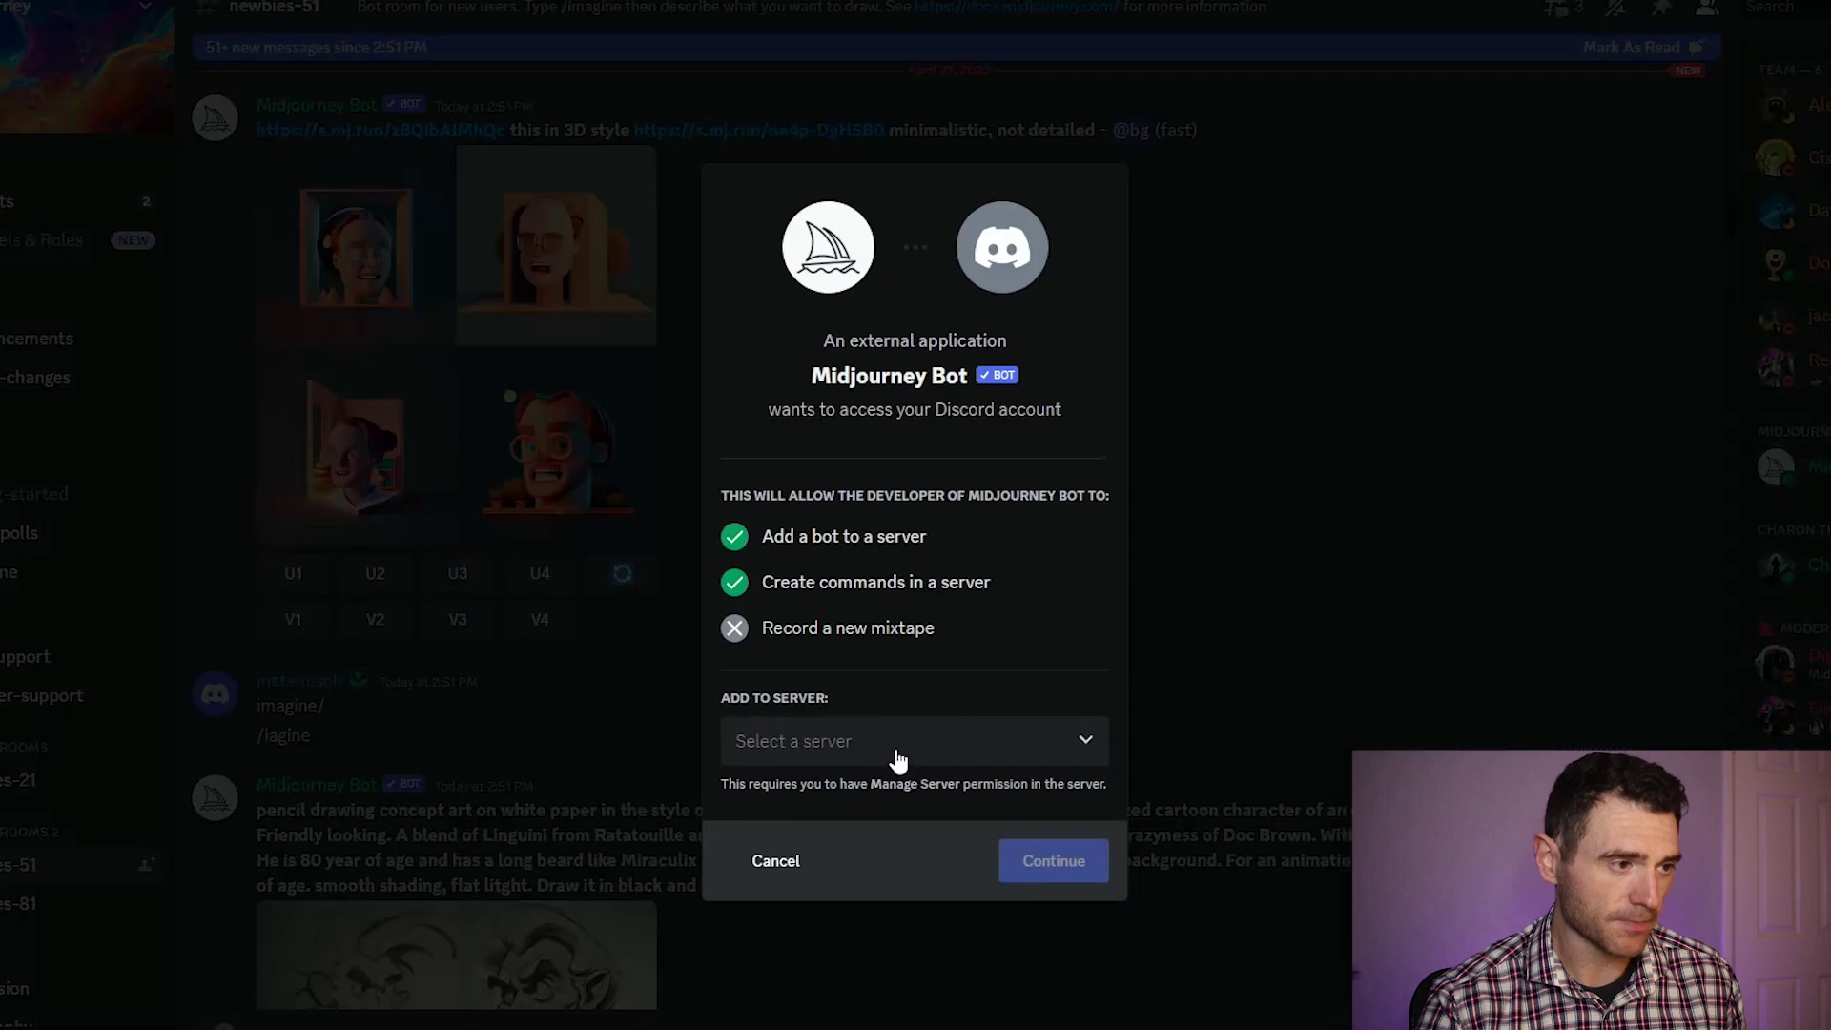
pyautogui.click(895, 756)
pyautogui.click(864, 887)
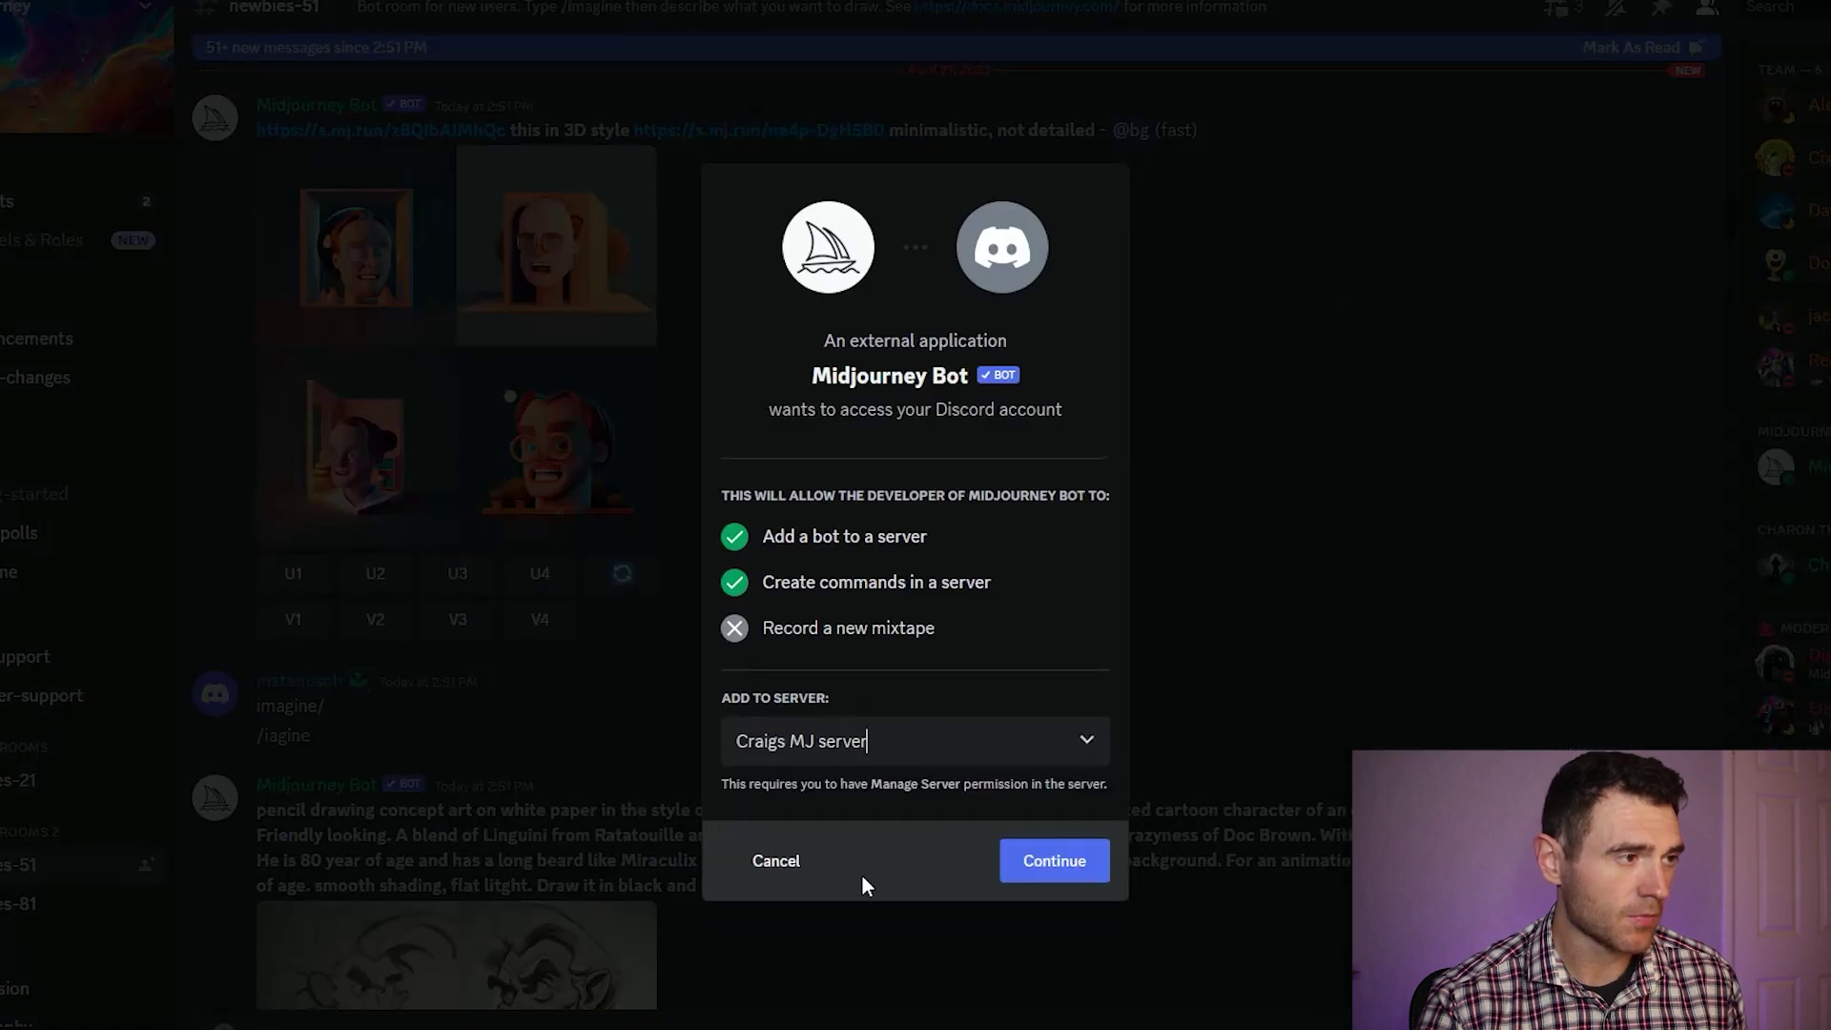
pyautogui.click(1025, 872)
pyautogui.click(1075, 995)
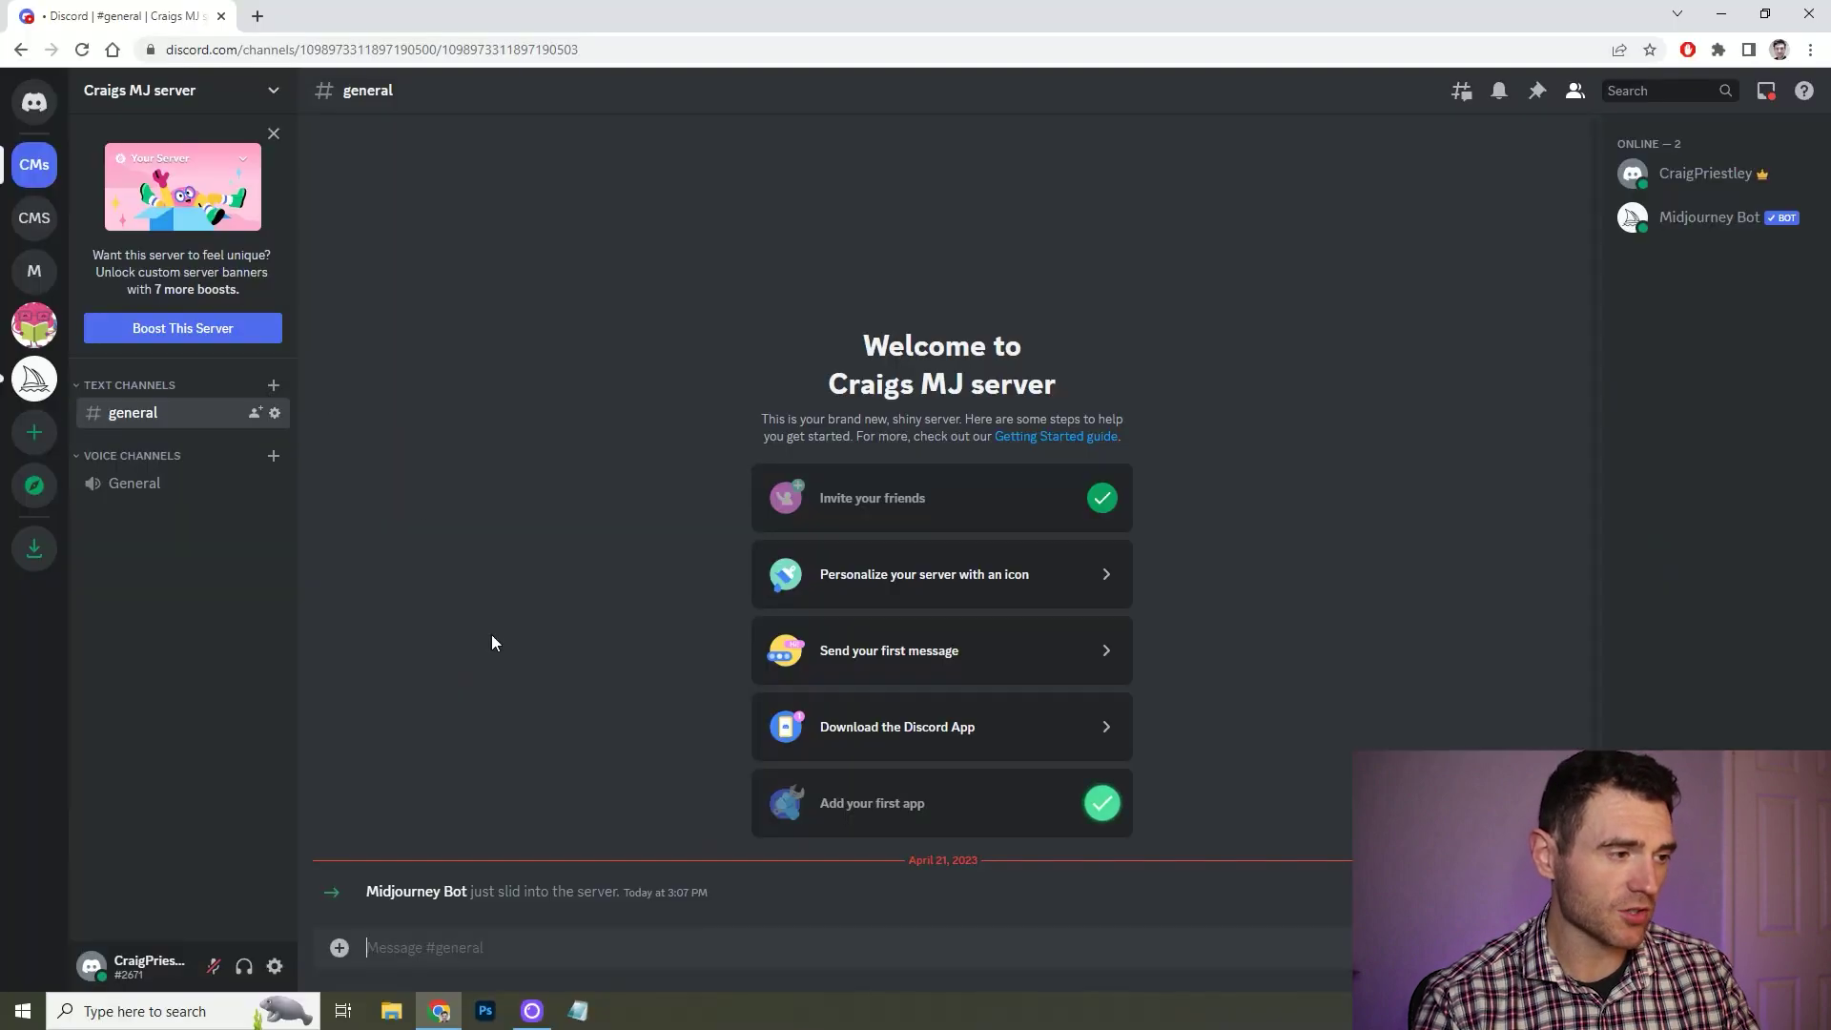
pyautogui.rightClick(105, 390)
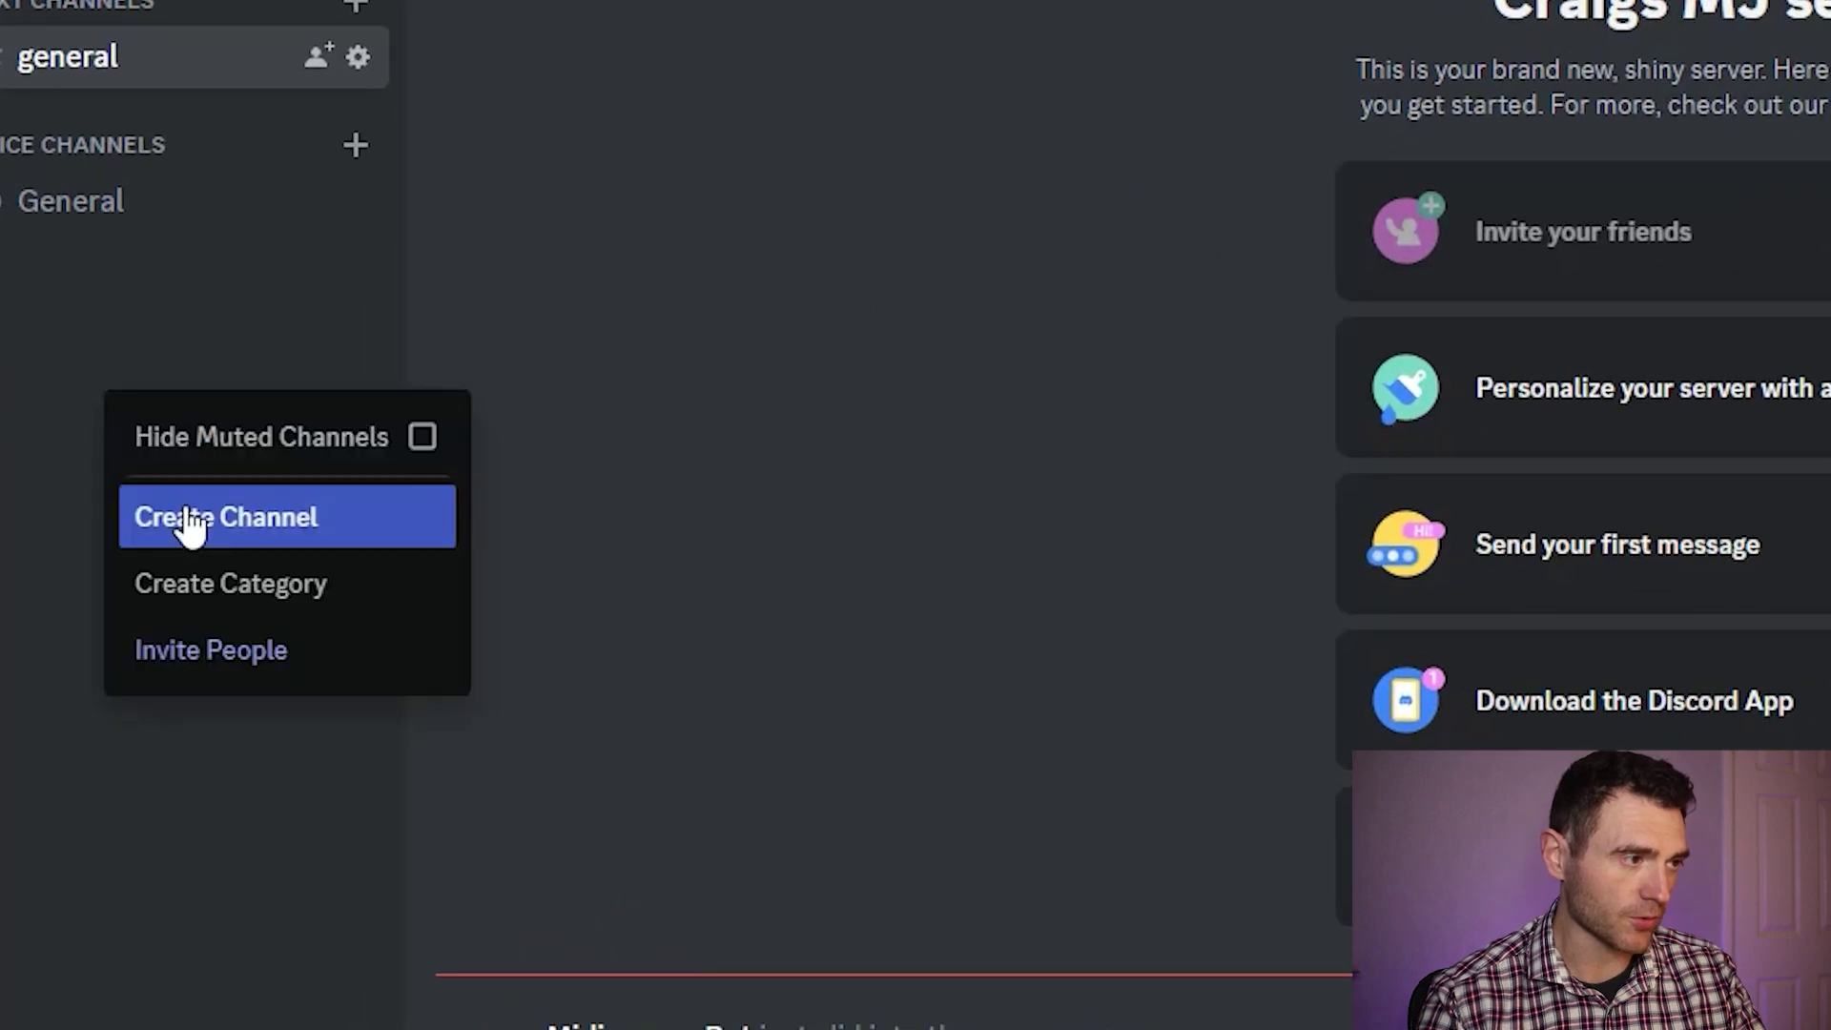
# Create two text channels named book-covers and sports-coloring
pyautogui.click(191, 525)
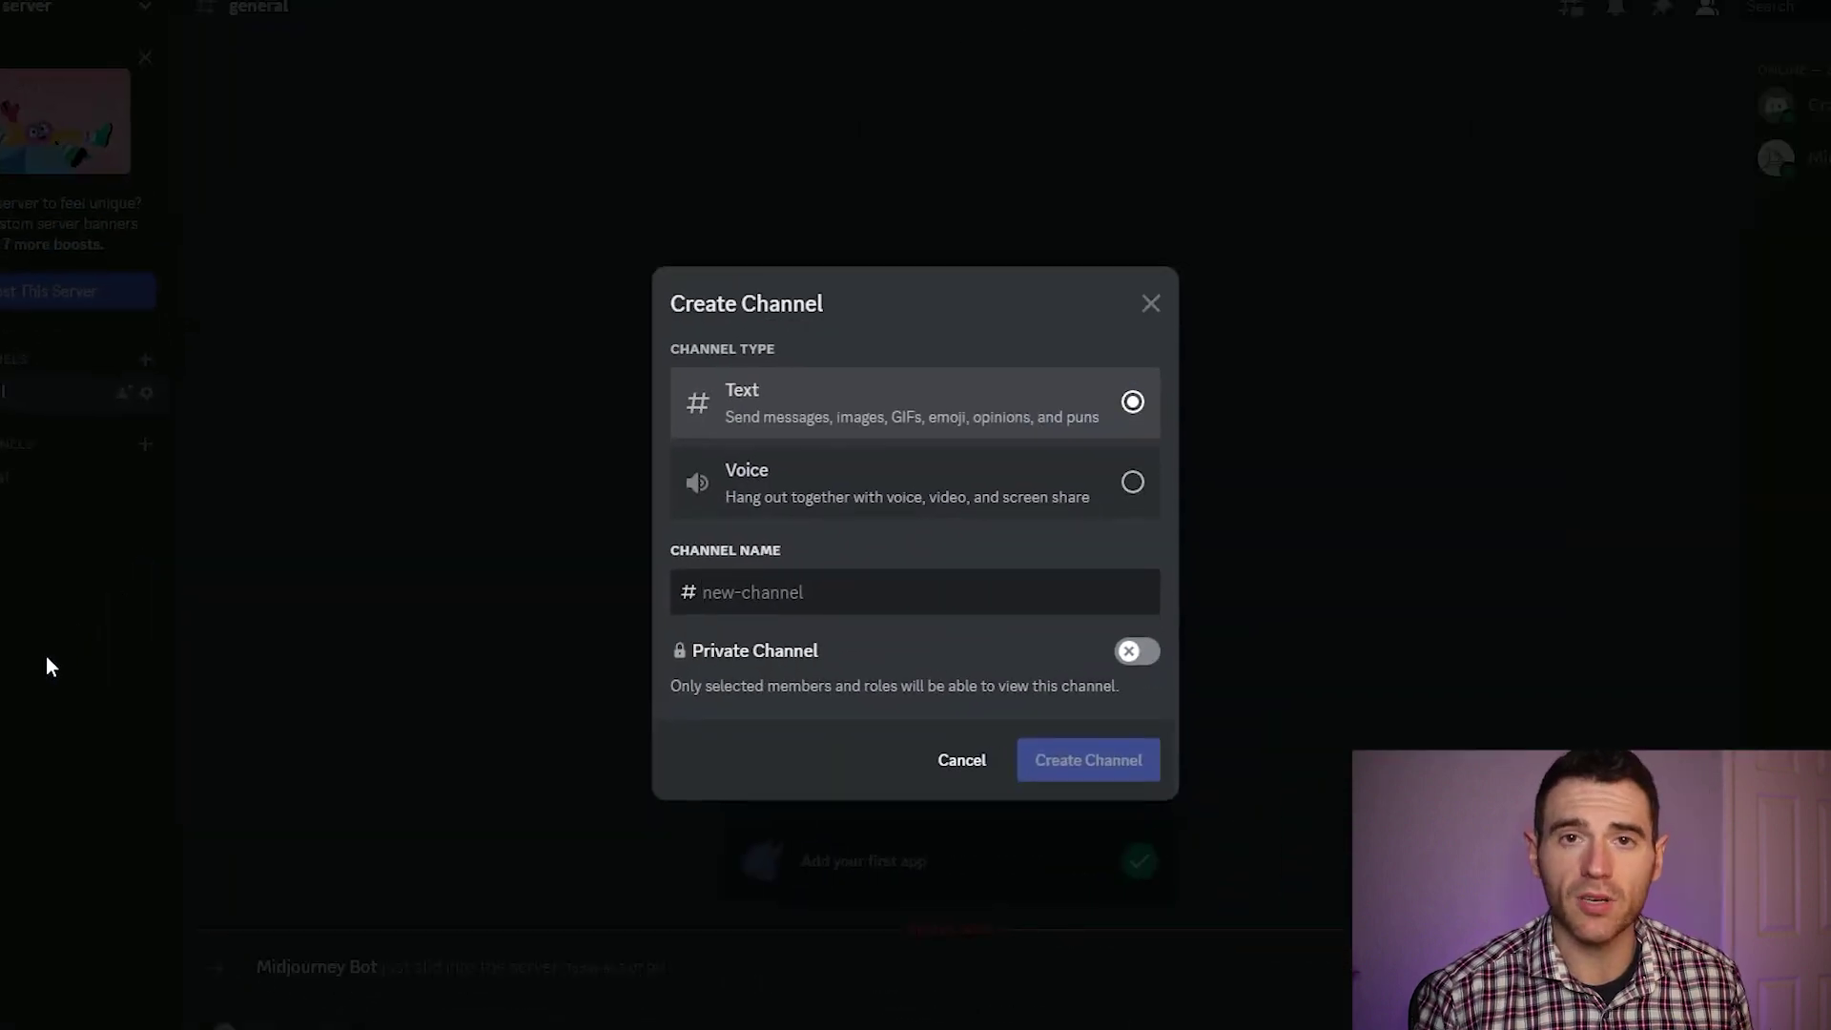
pyautogui.write('book-covers')
pyautogui.press('Return')
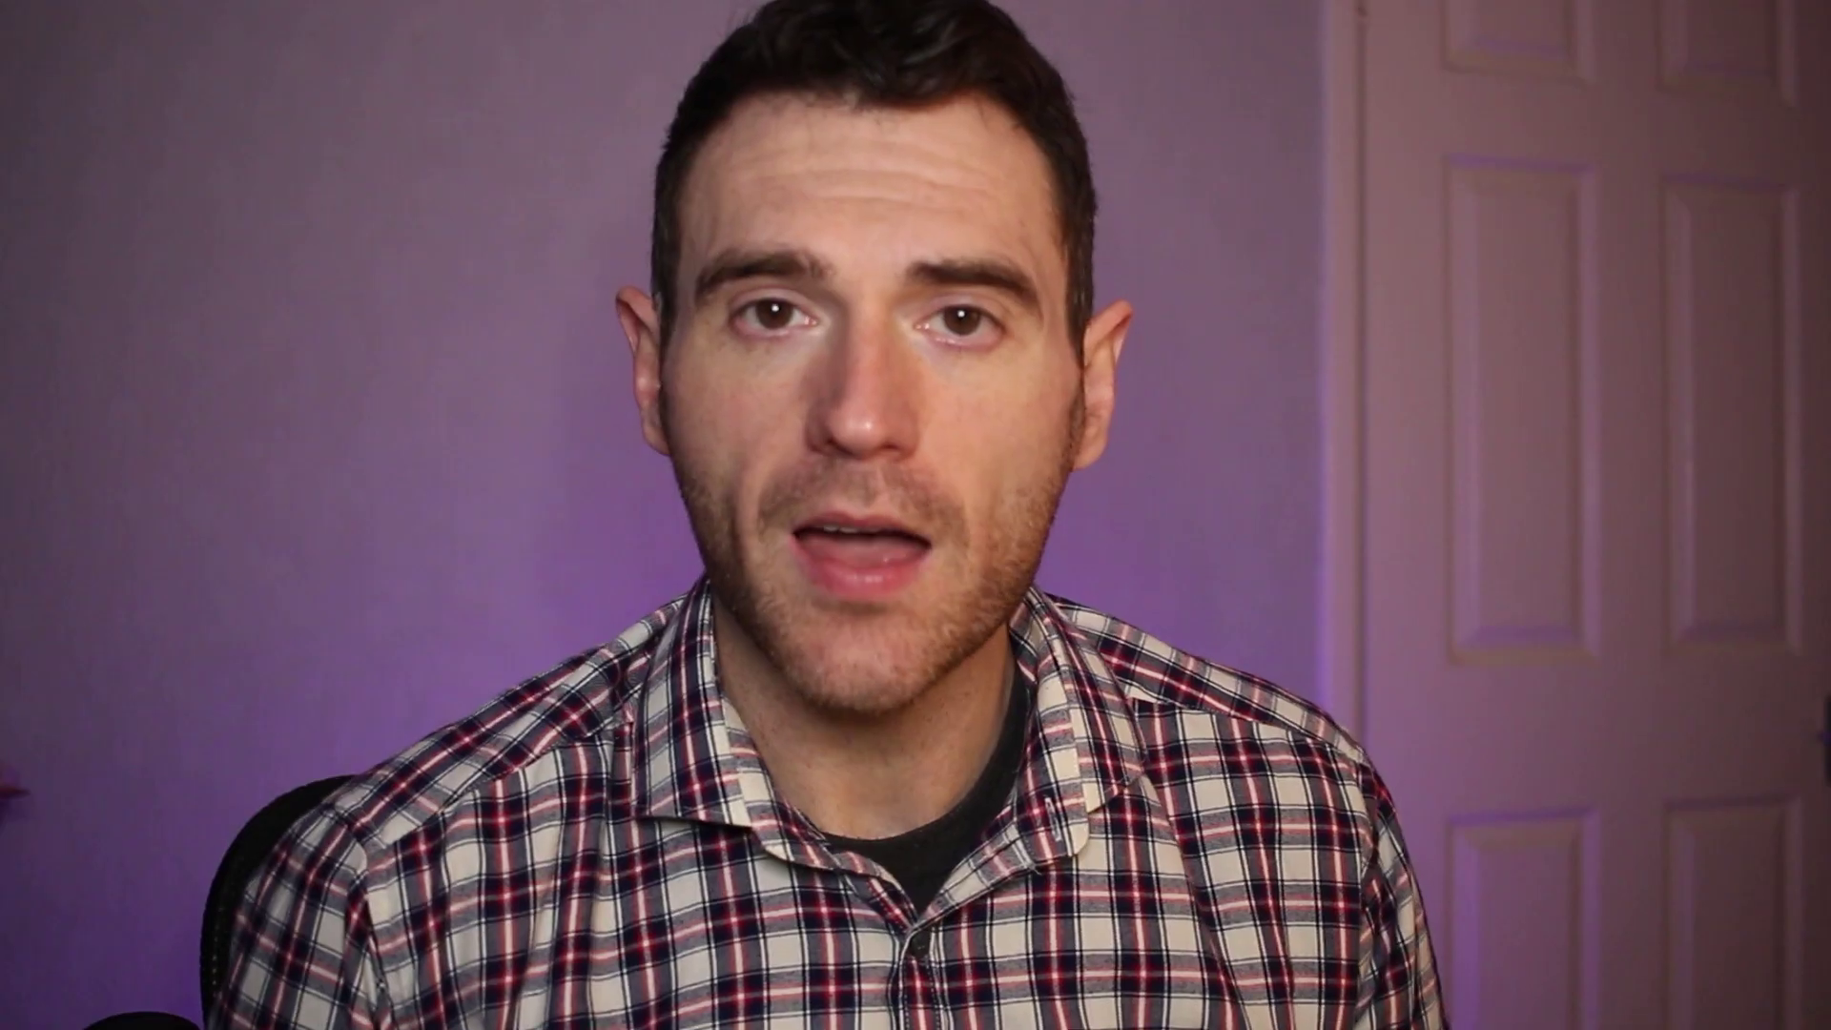
pyautogui.rightClick(193, 650)
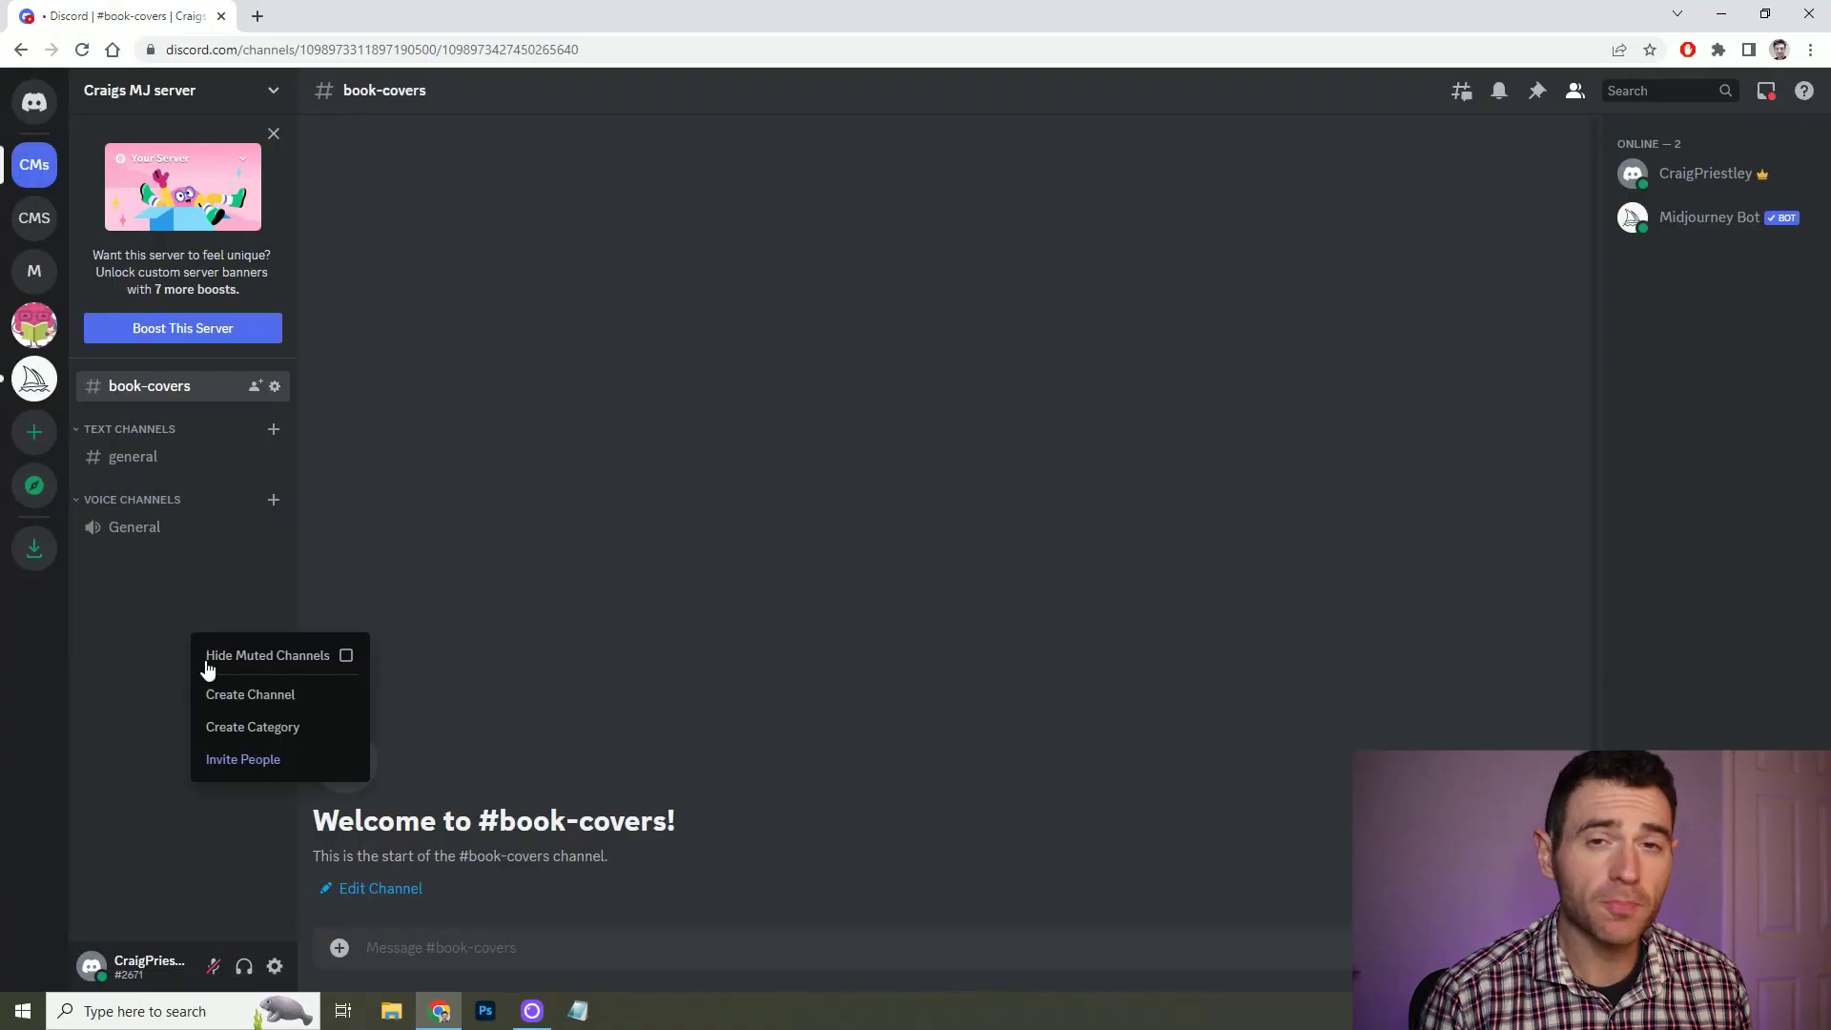
pyautogui.click(256, 696)
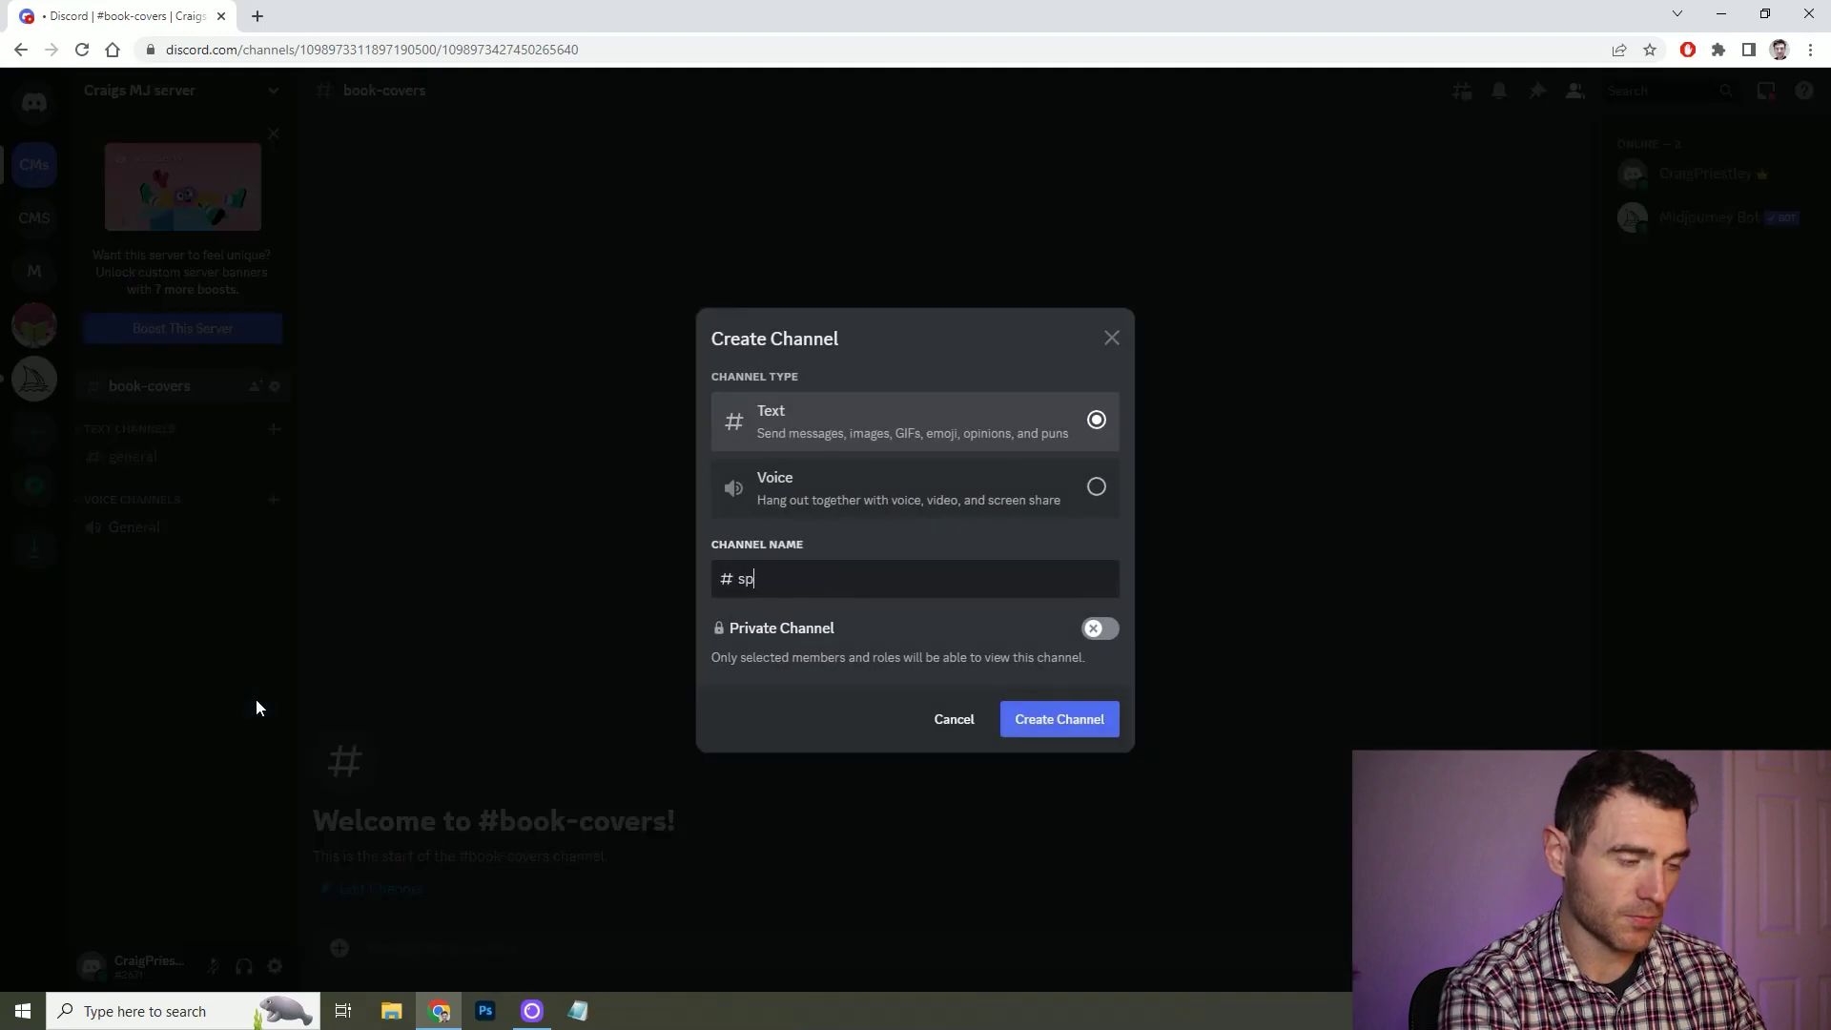
pyautogui.write('sports-coloring')
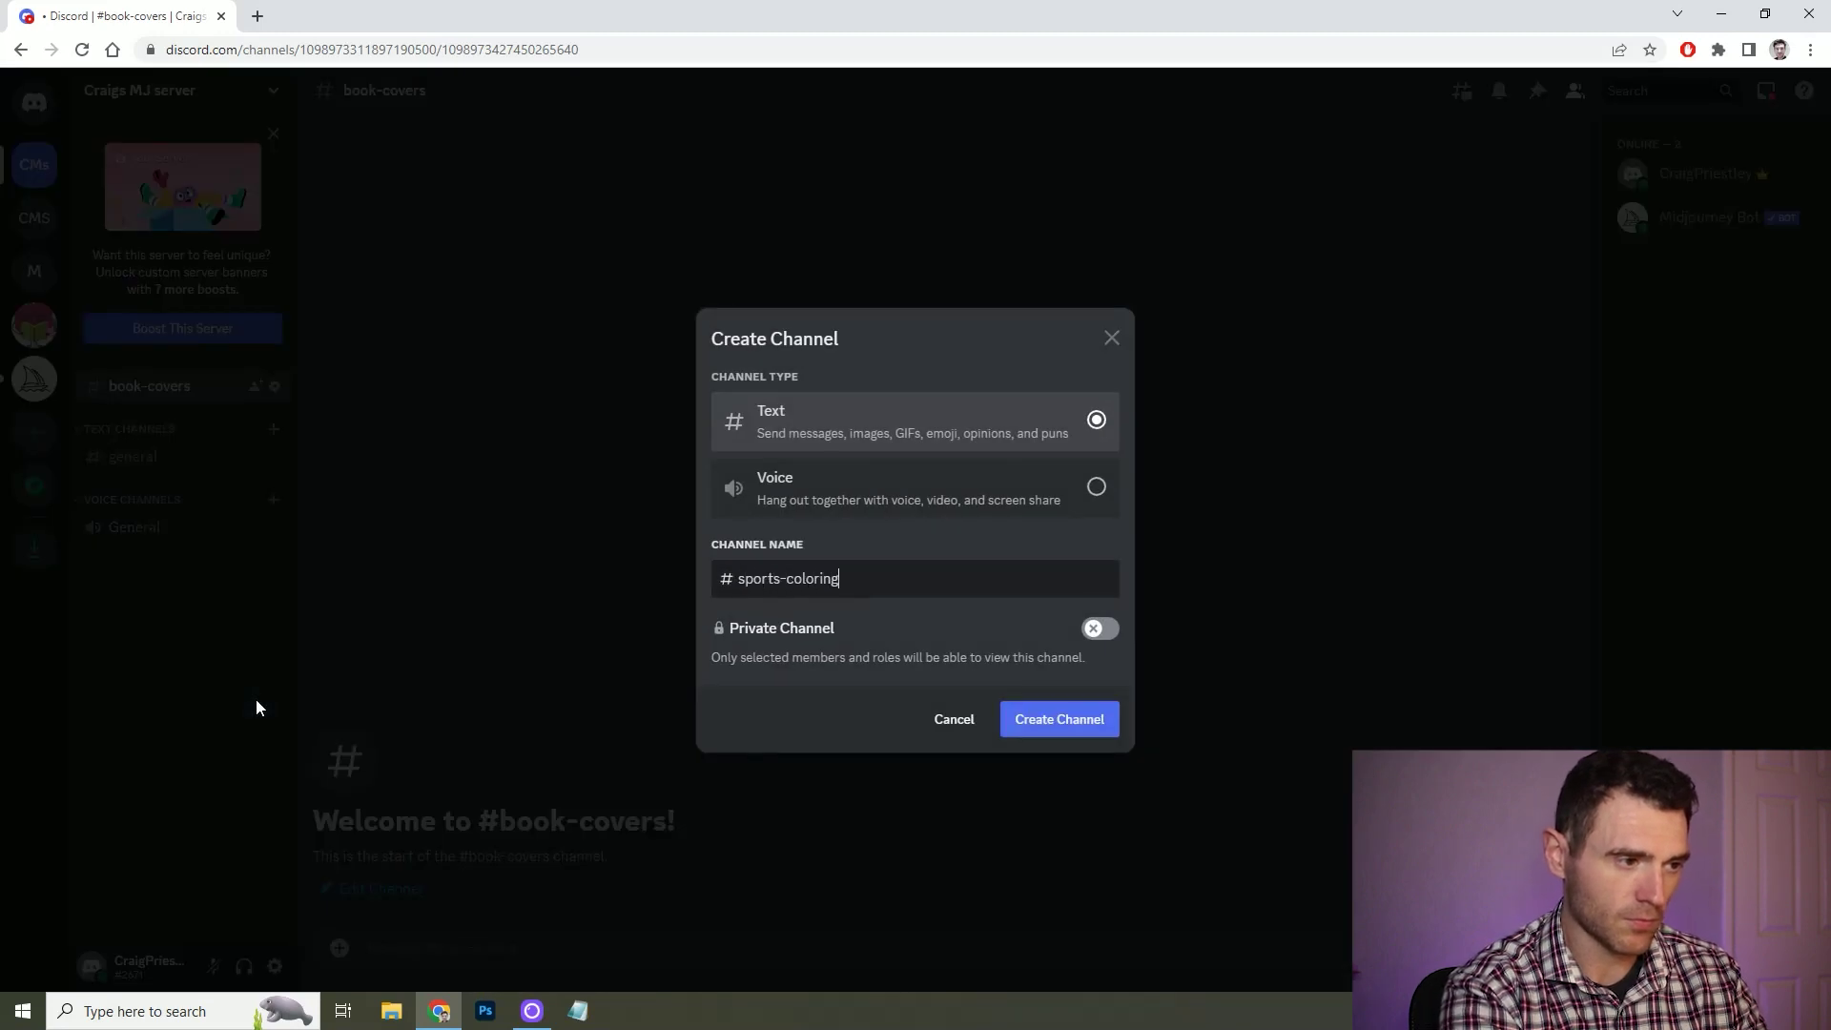
pyautogui.press('Return')
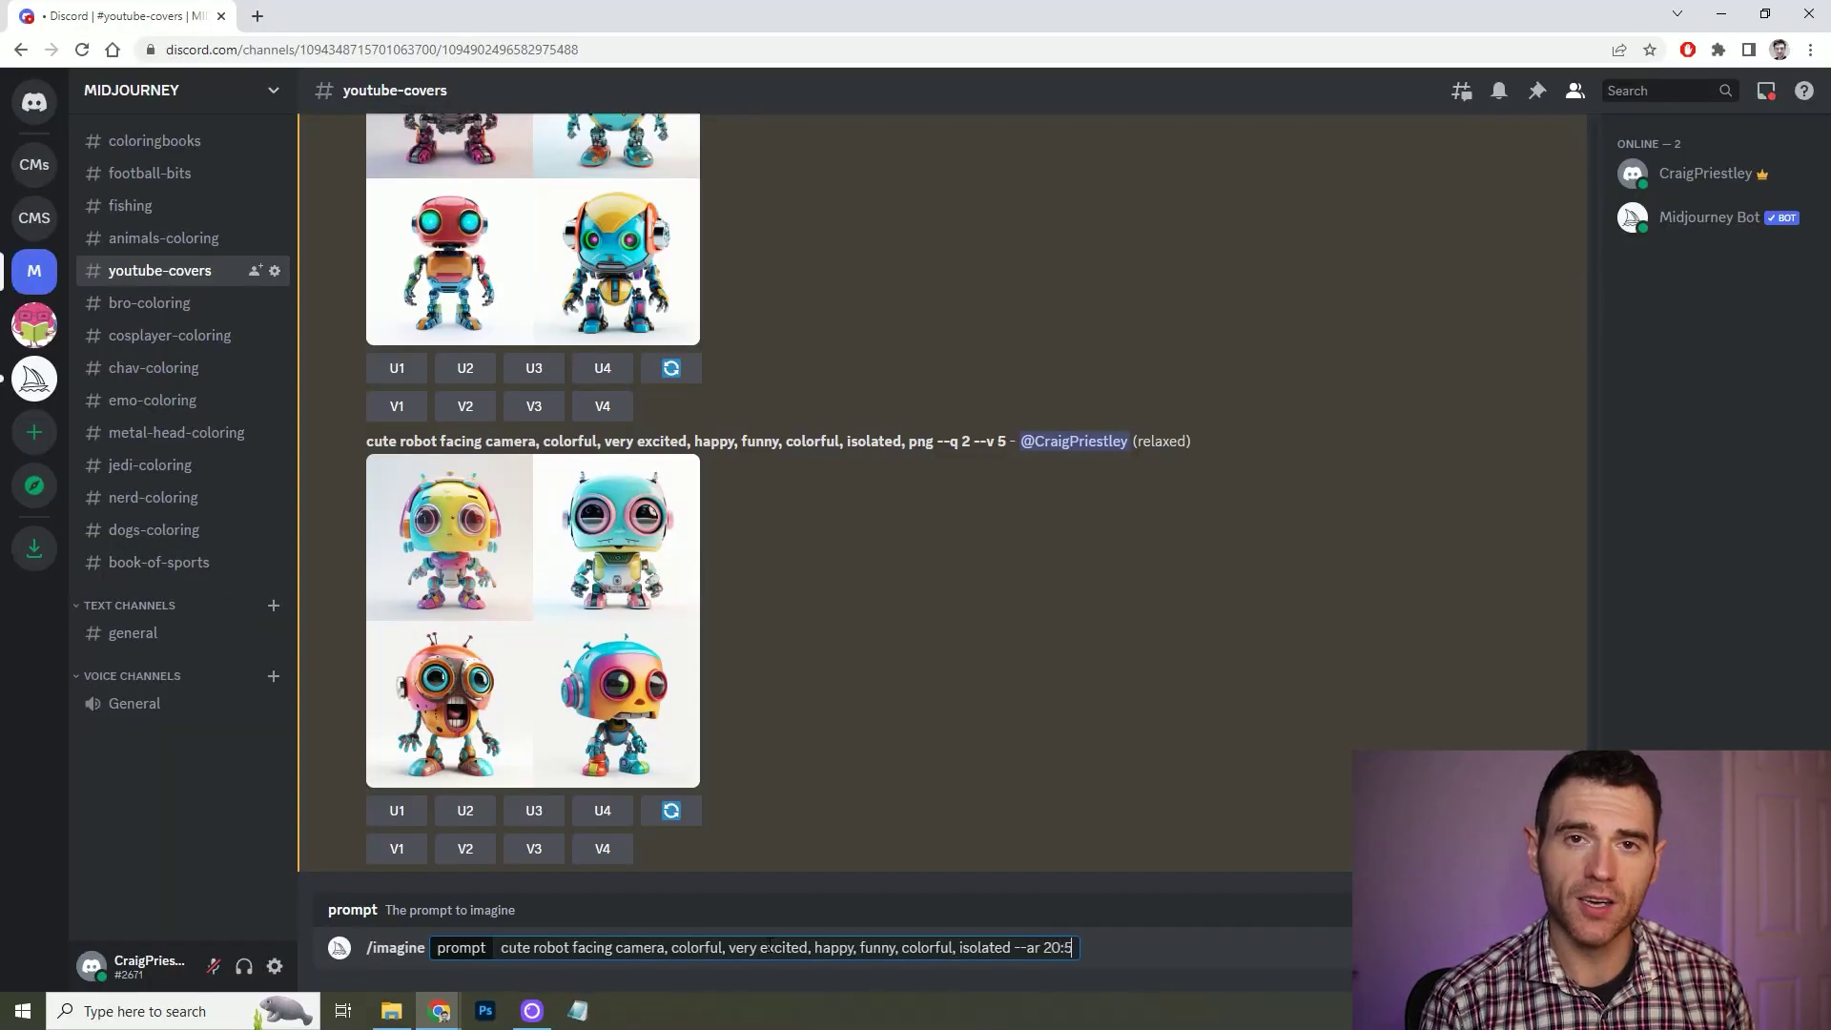
# Submit the cute robot prompt with --ar 20:5 and view the resulting widescreen grid enlarged
pyautogui.press('Return')
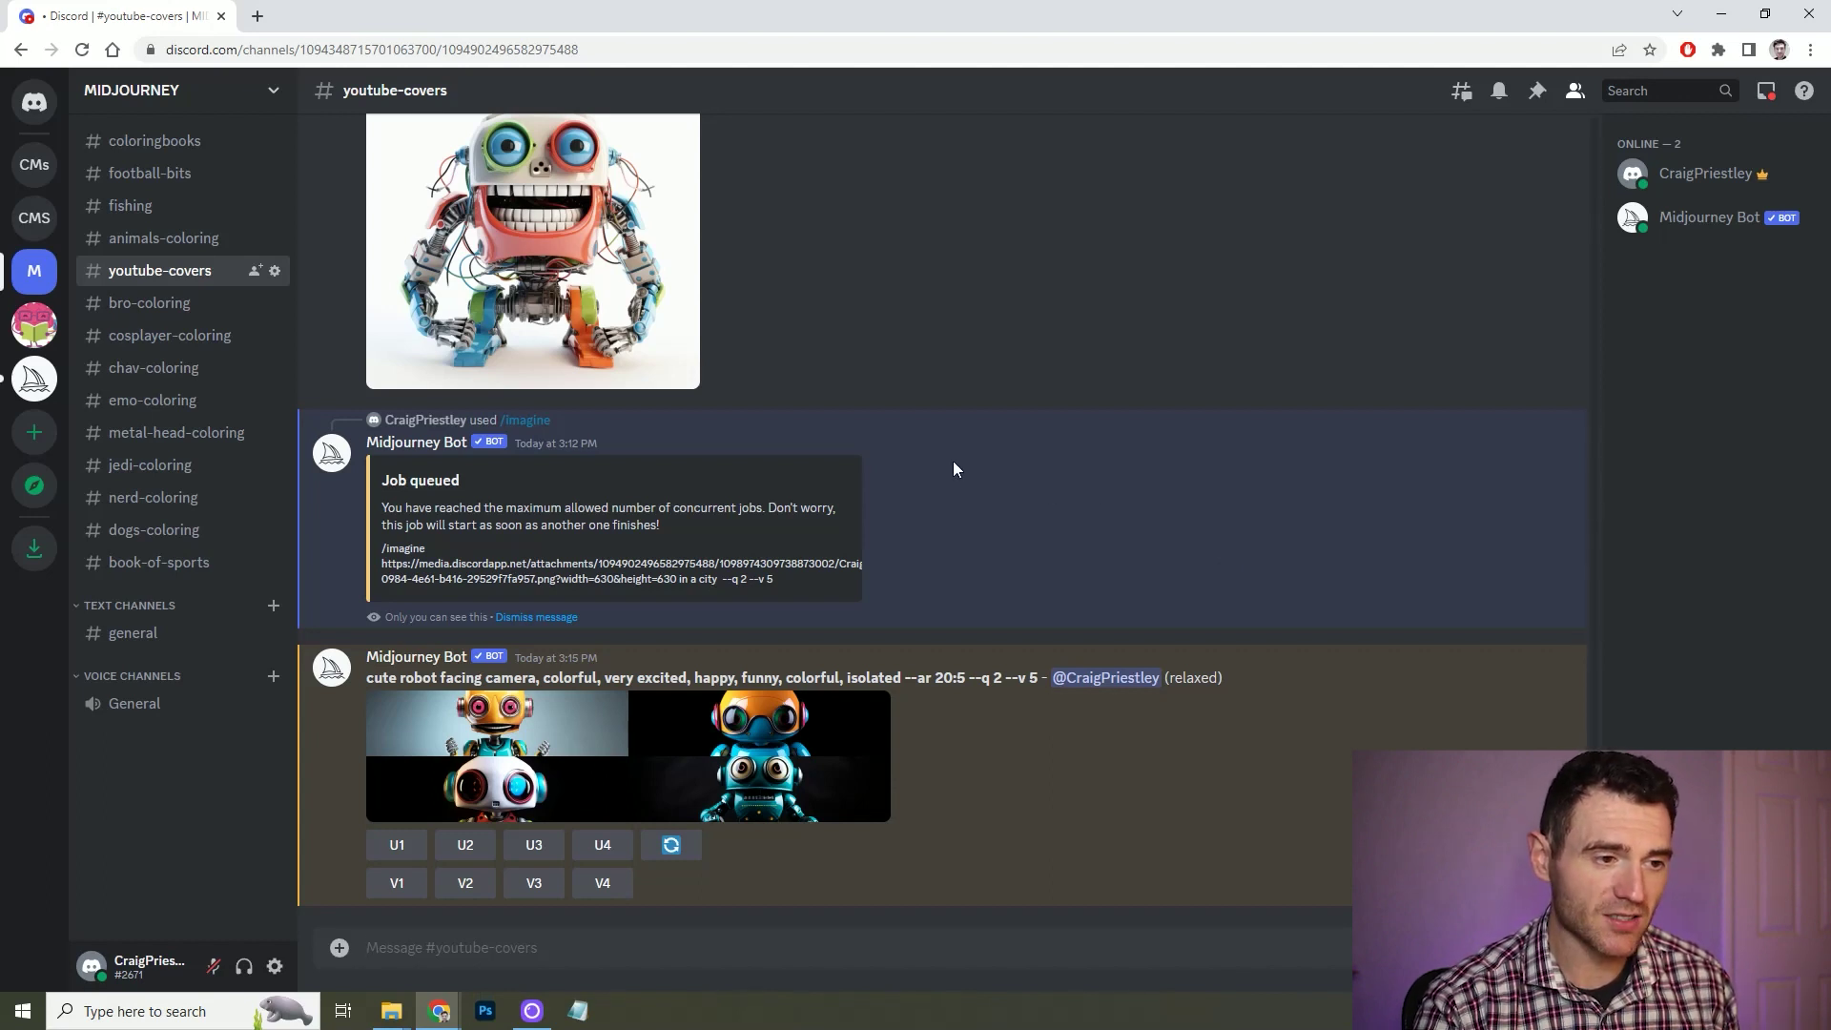
pyautogui.click(783, 726)
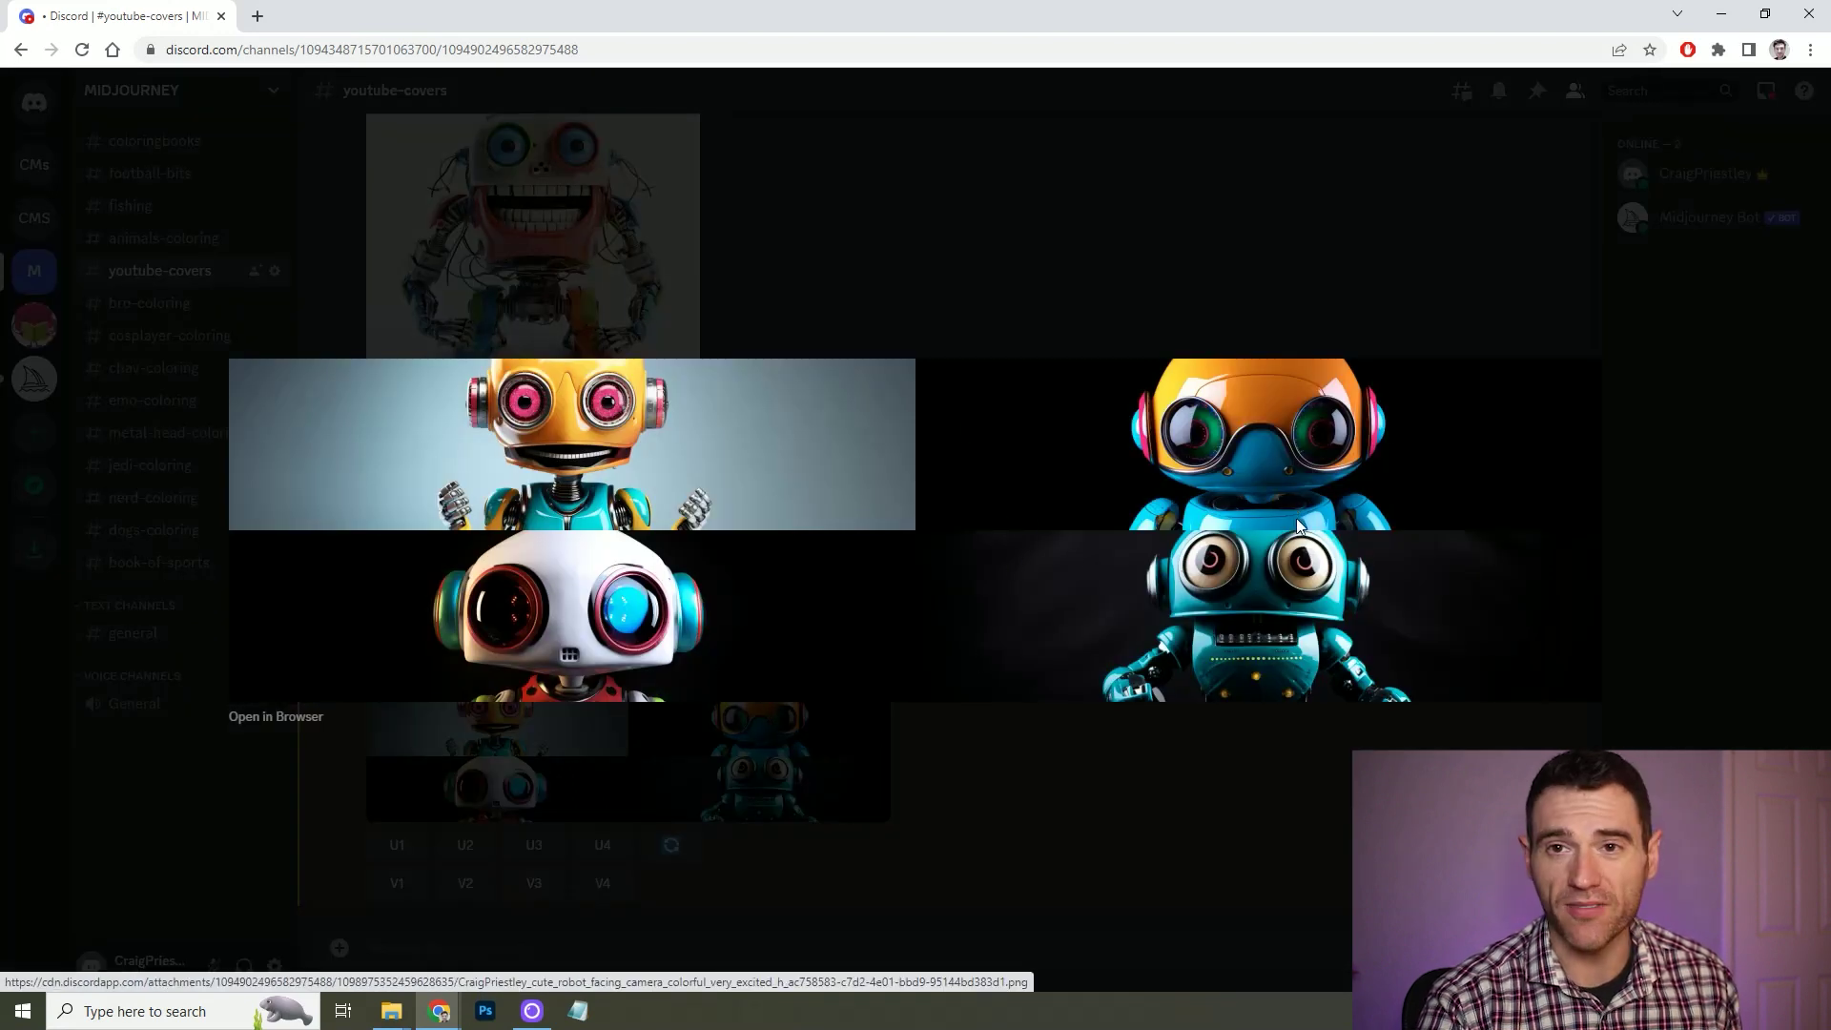
pyautogui.click(829, 739)
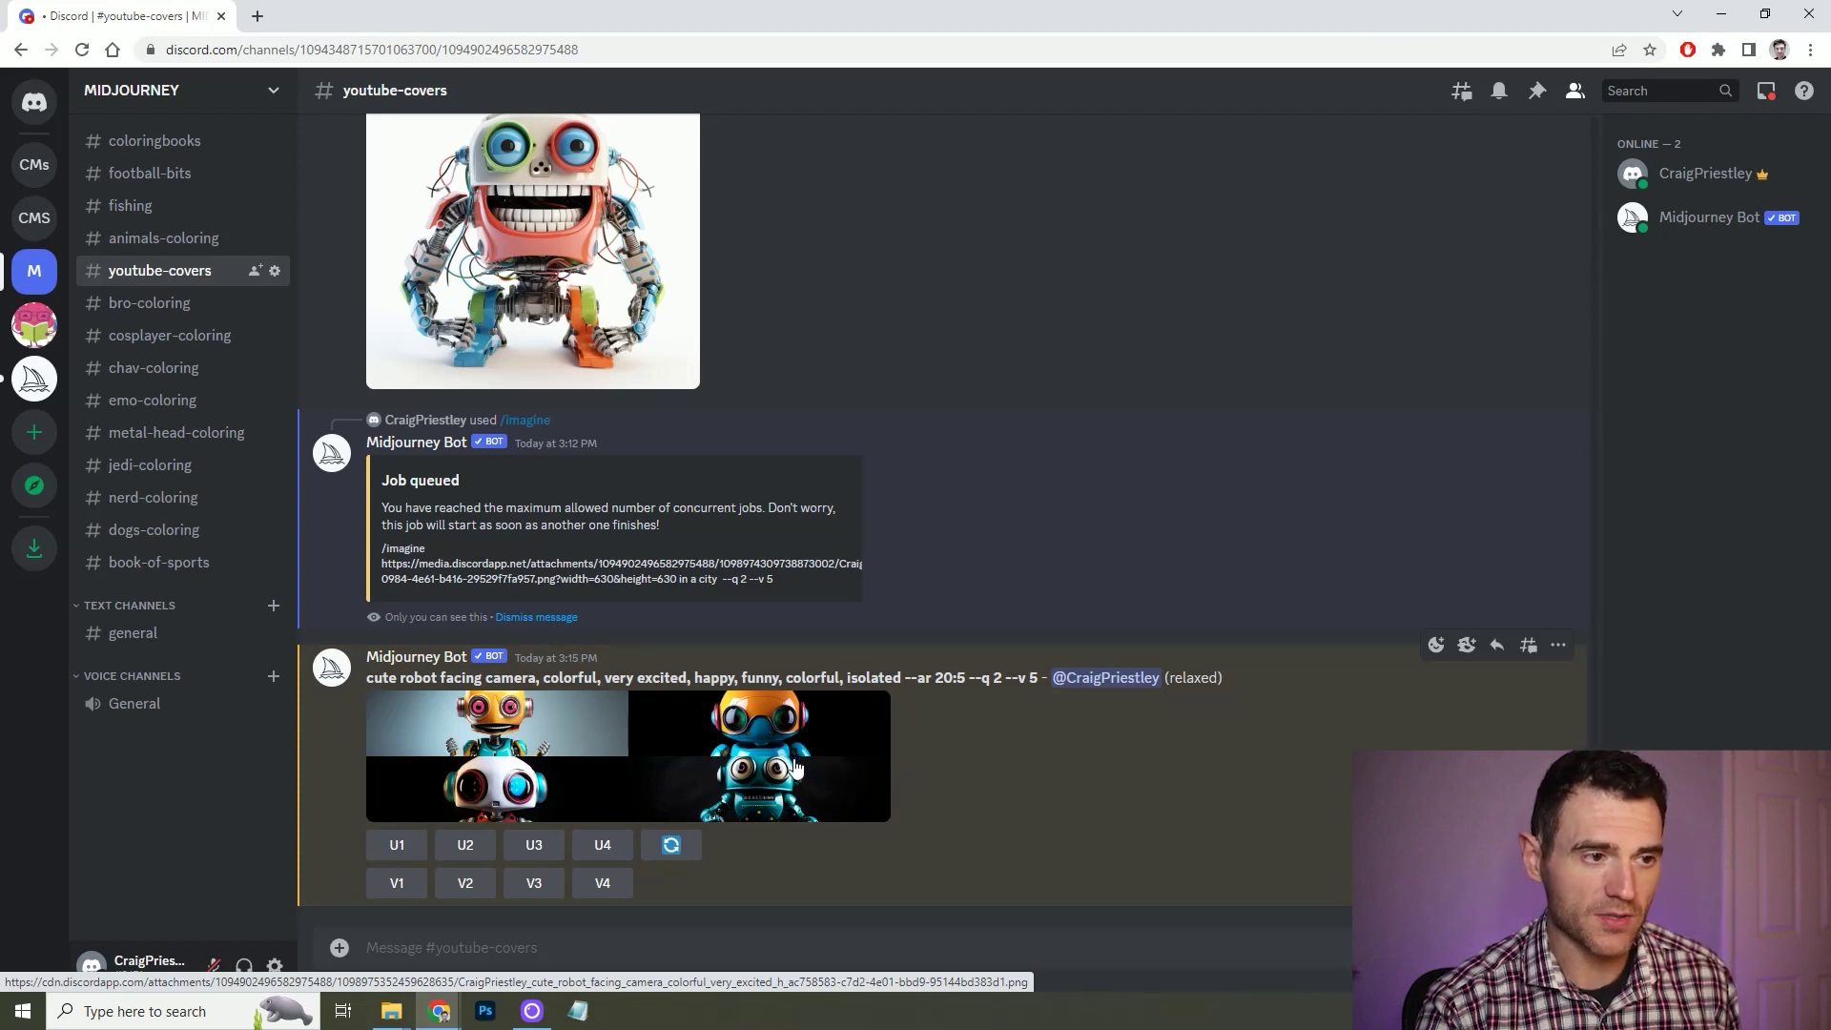
pyautogui.click(799, 757)
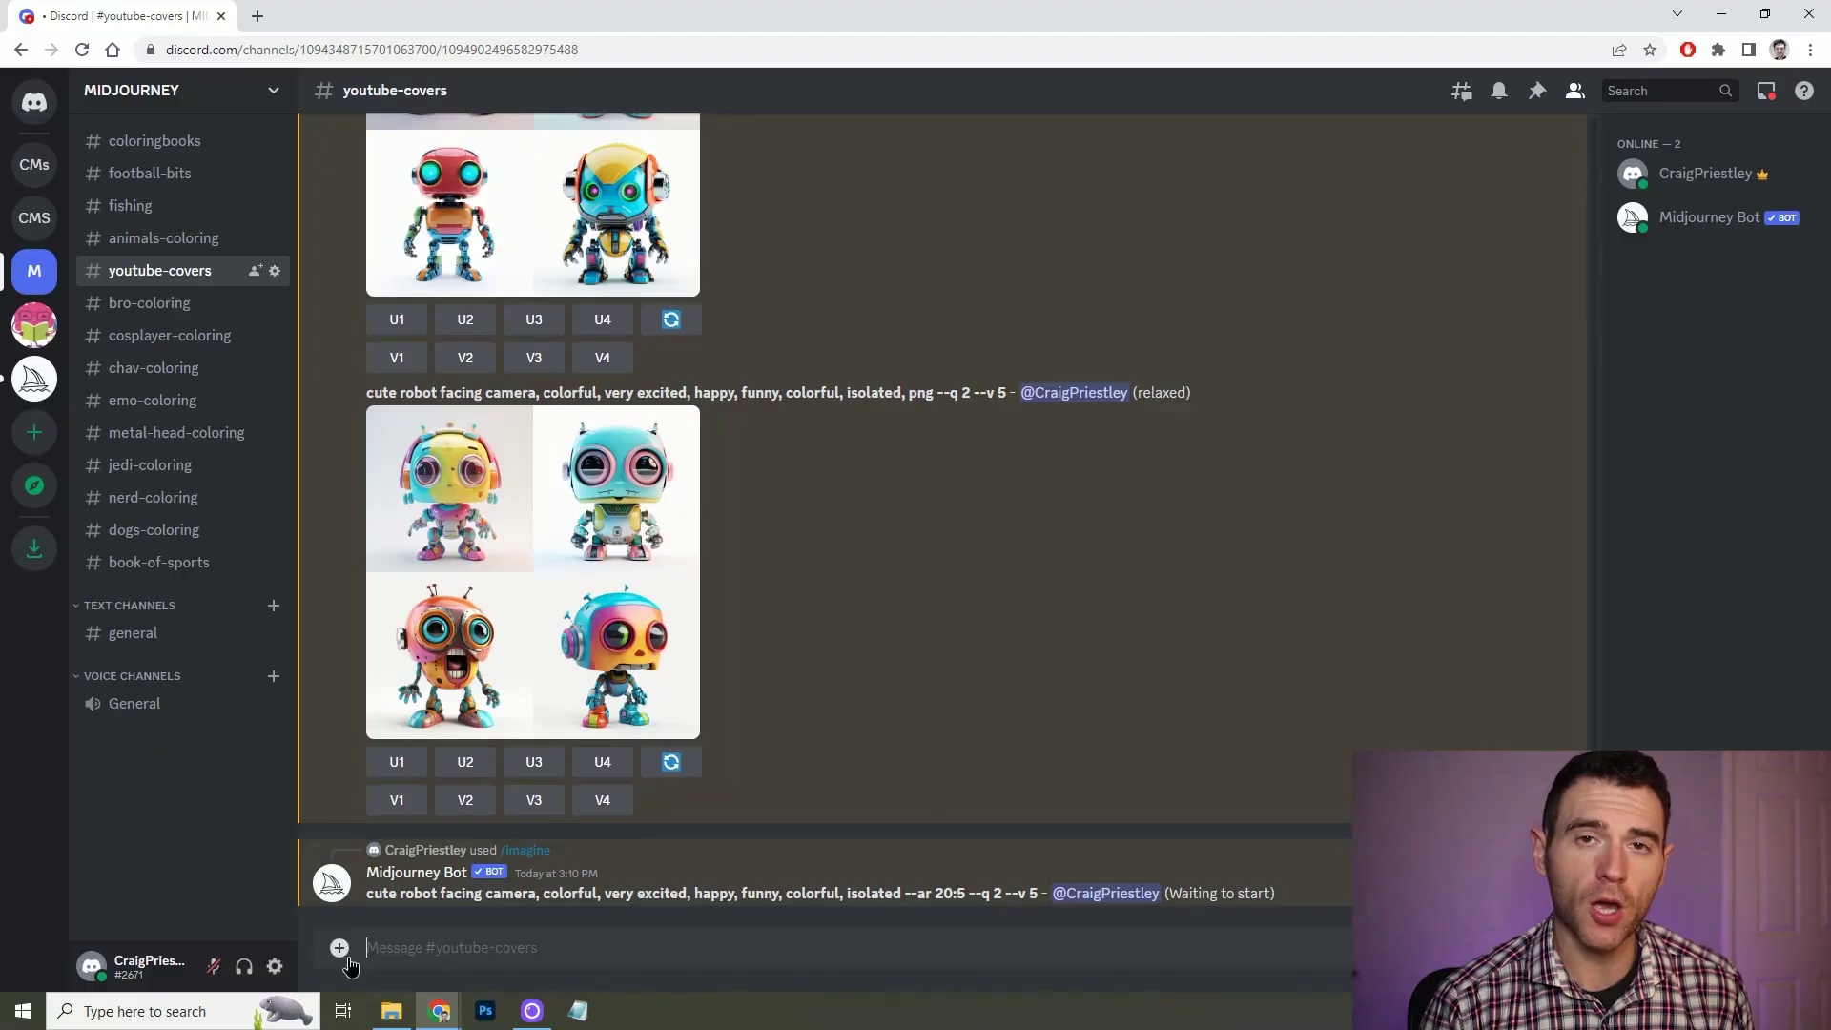
# Upload the robot image, copy its image address, and paste it into an /imagine prompt
pyautogui.click(340, 948)
pyautogui.click(416, 812)
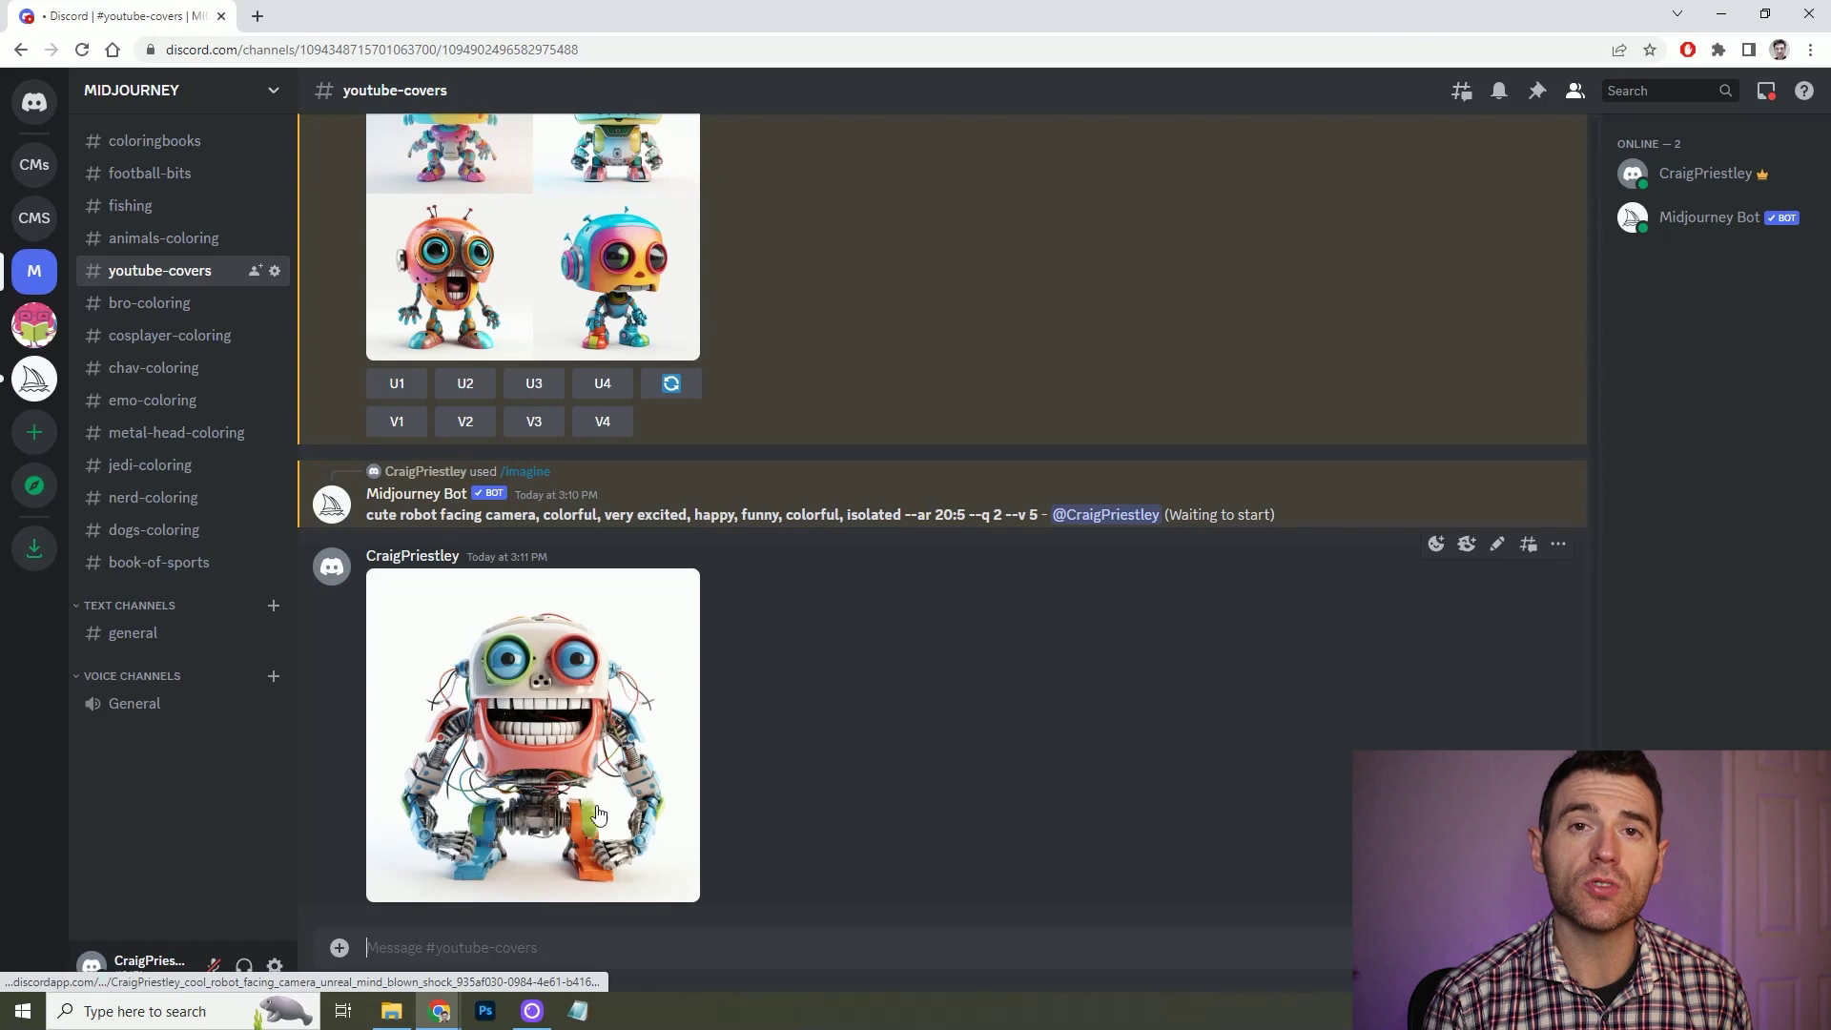
pyautogui.click(532, 734)
pyautogui.rightClick(834, 601)
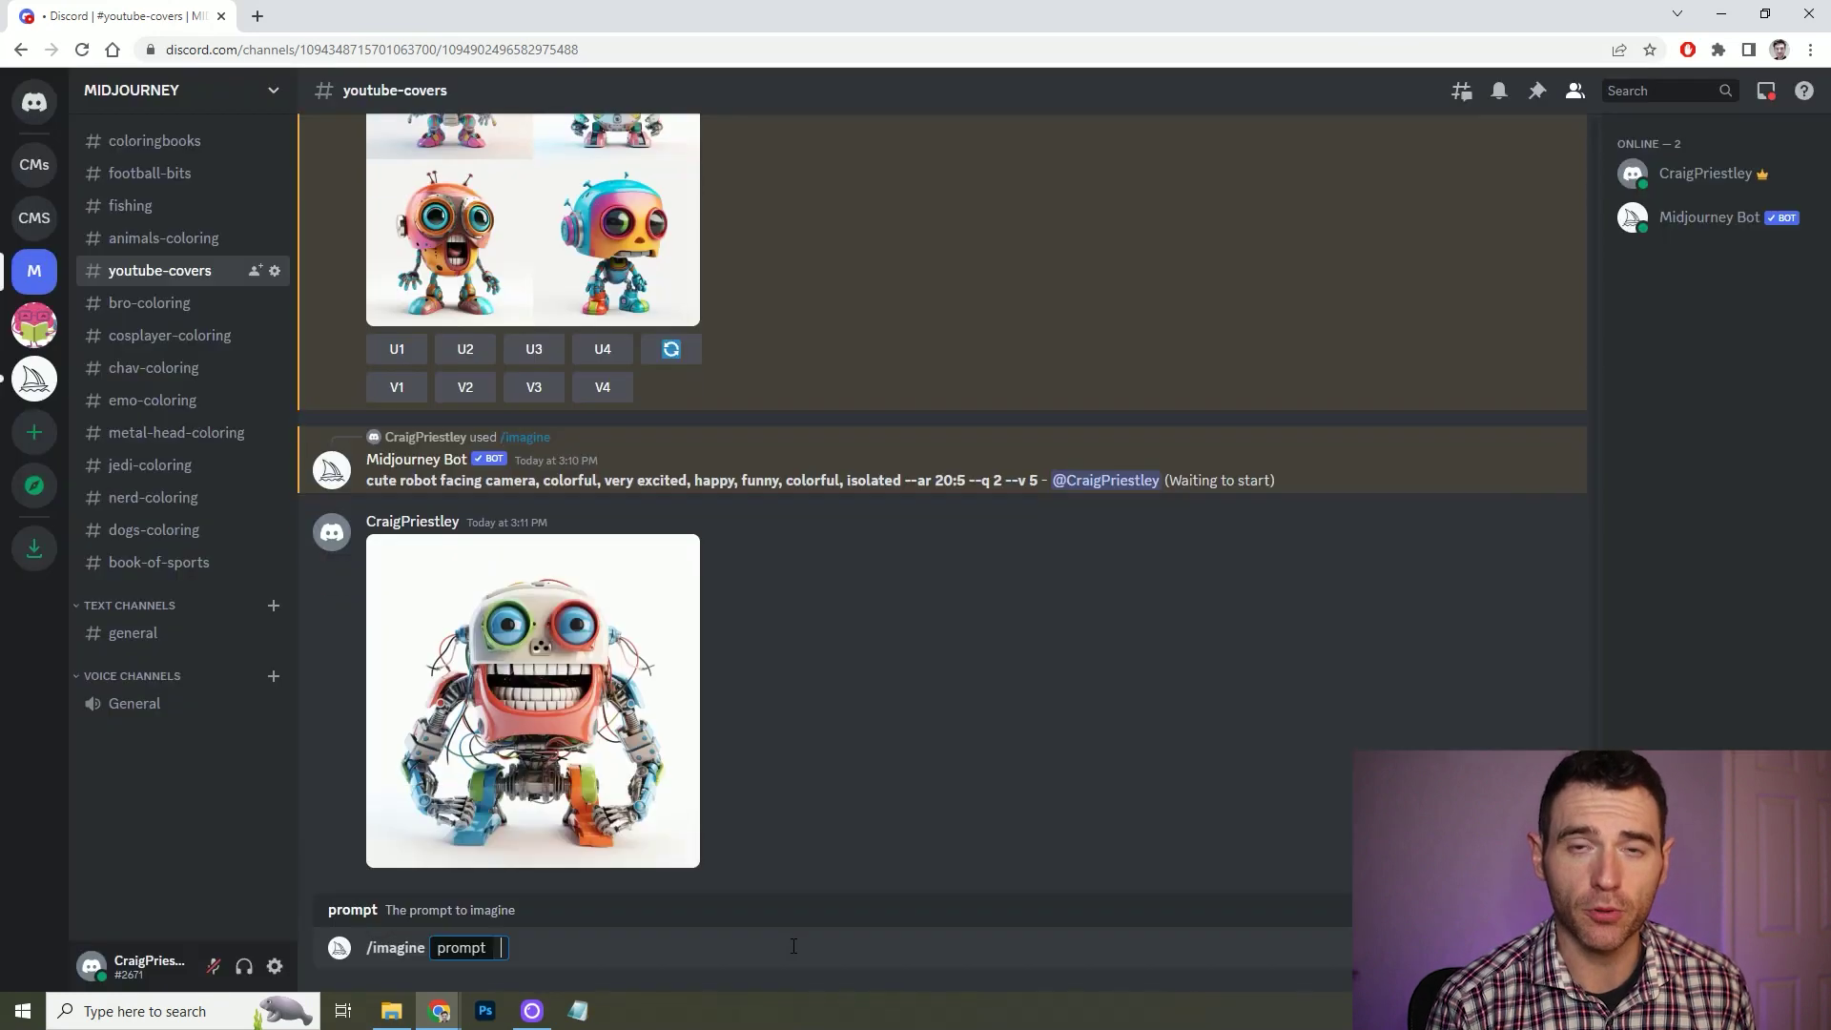
pyautogui.hotkey('ctrl', 'v')
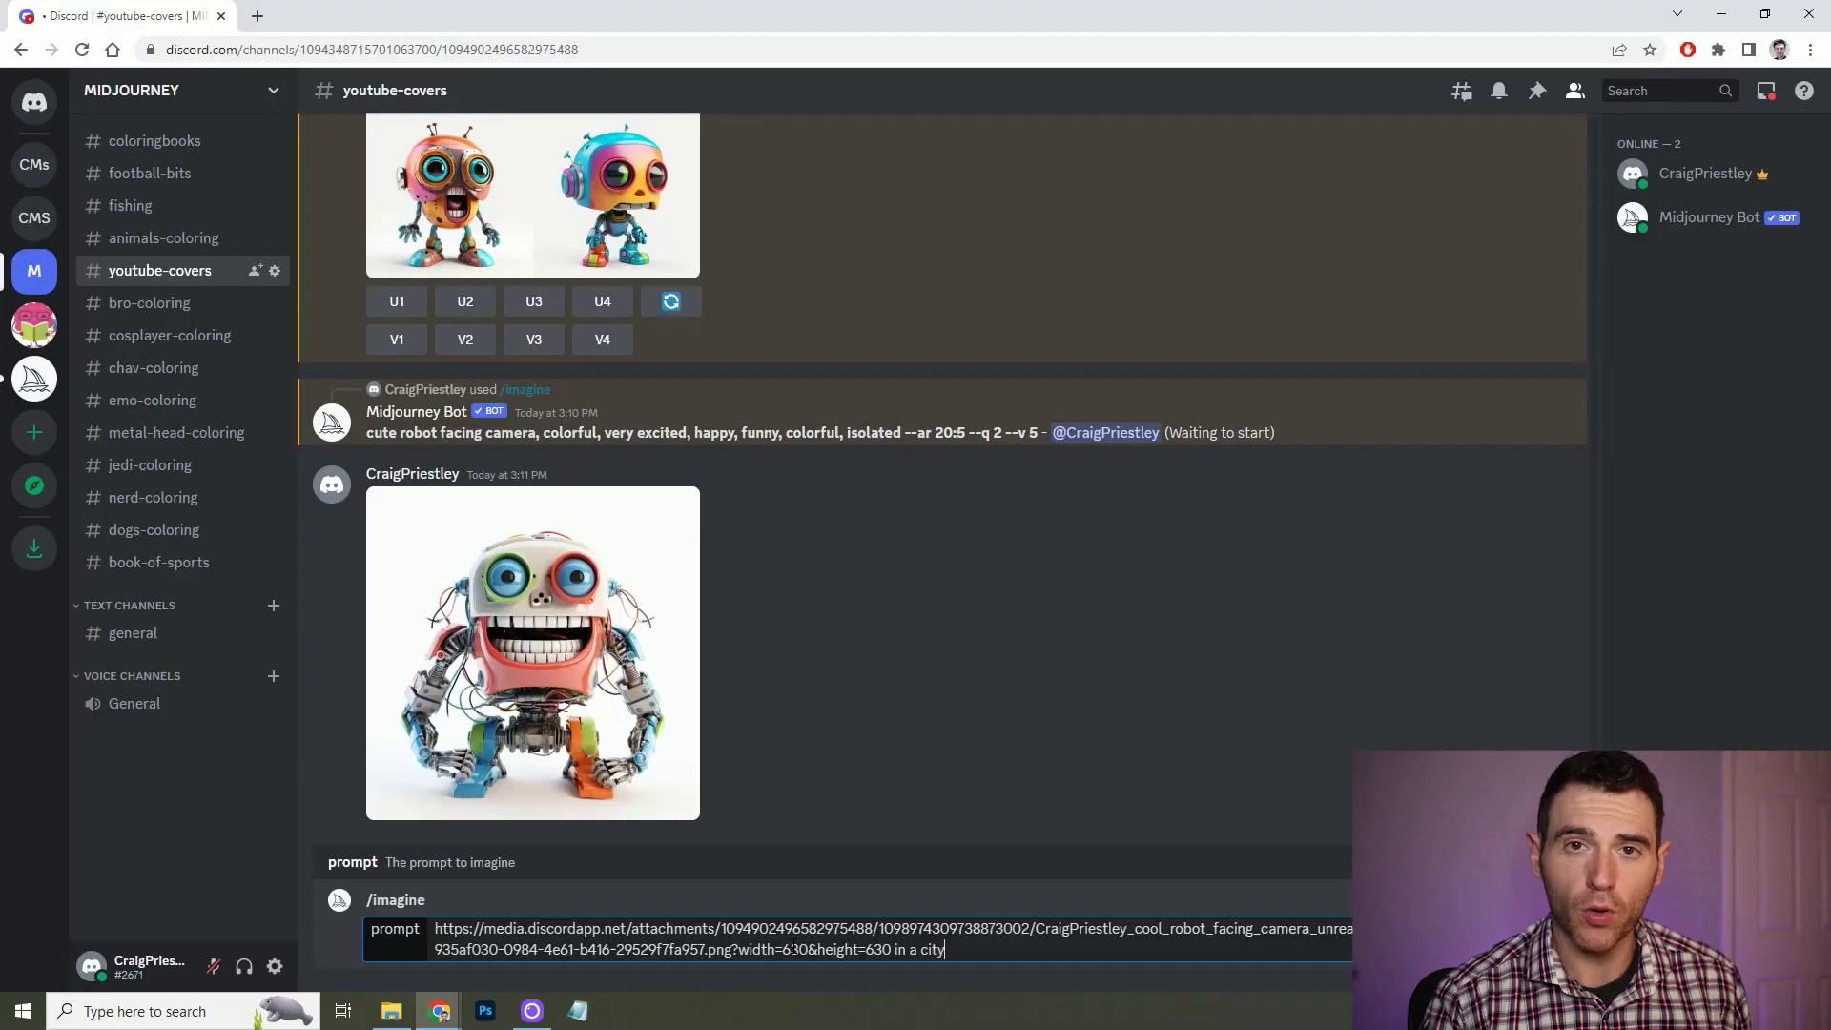
# Submit the /imagine prompt of the robot image link plus 'in a city'
pyautogui.press('Return')
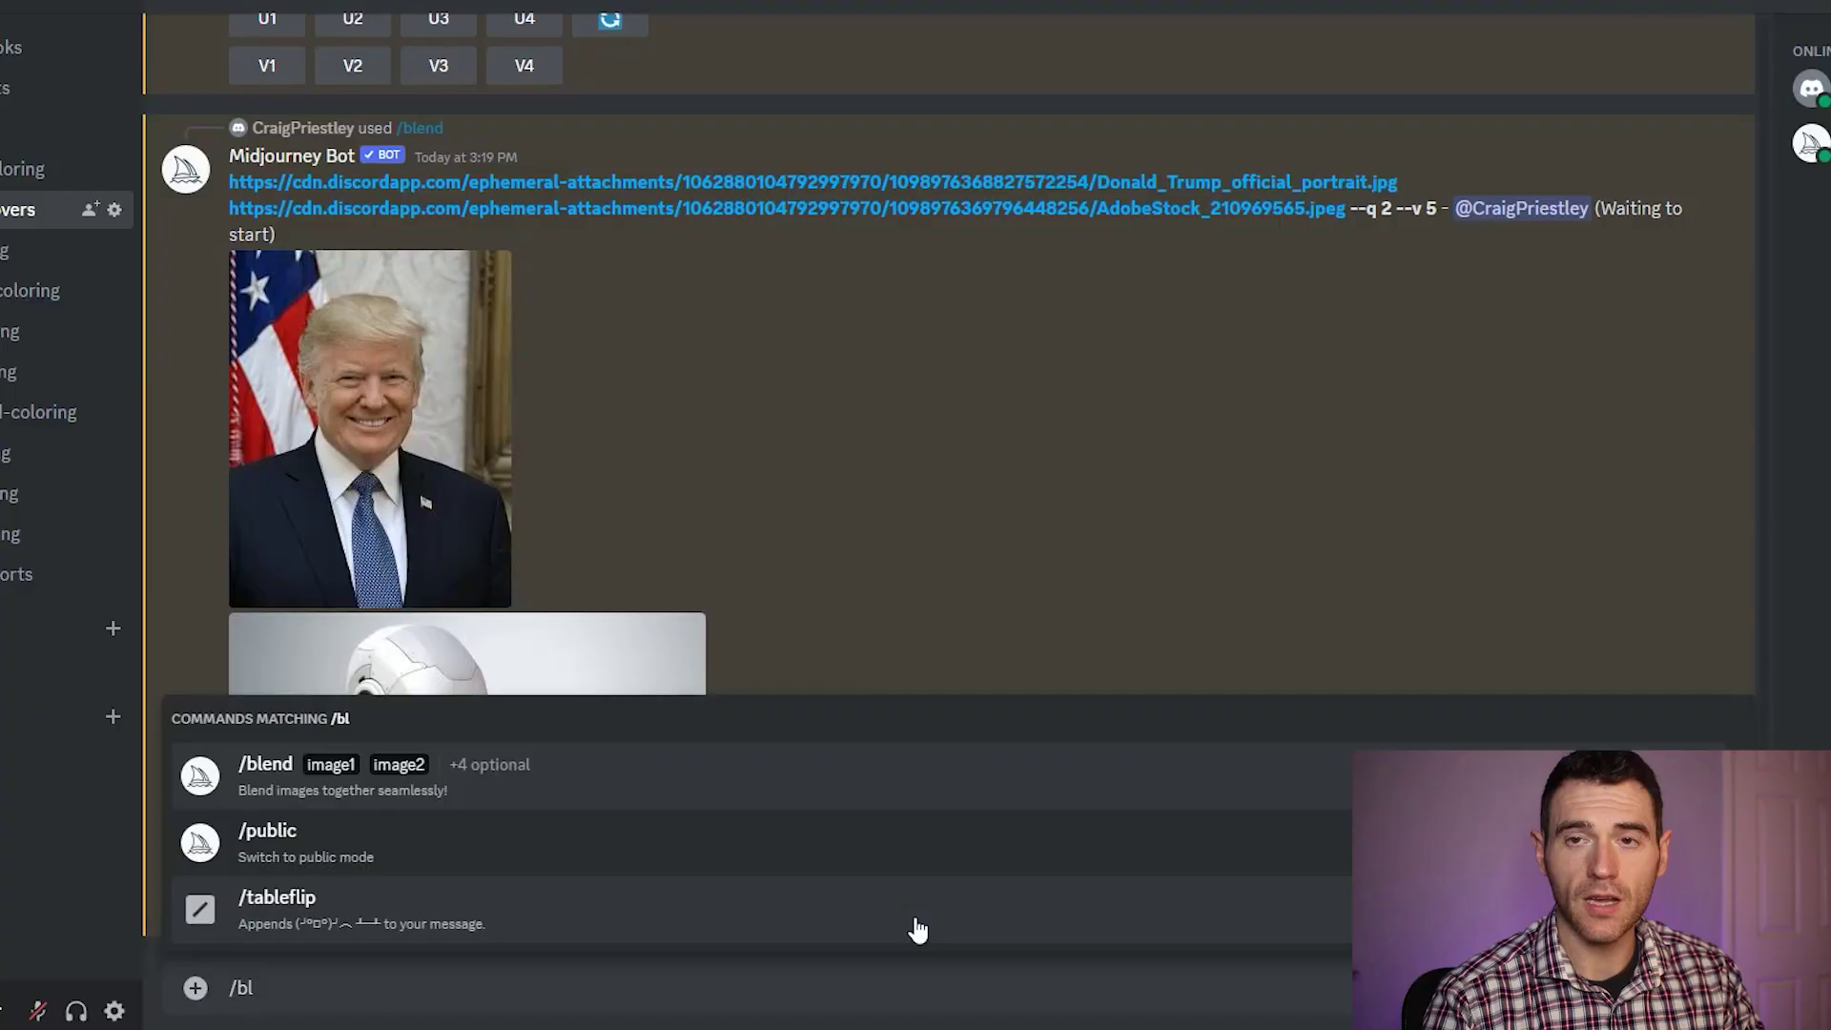
# Run /blend with the portrait as image1 and the robot as image2, then enlarge the grid
pyautogui.click(348, 769)
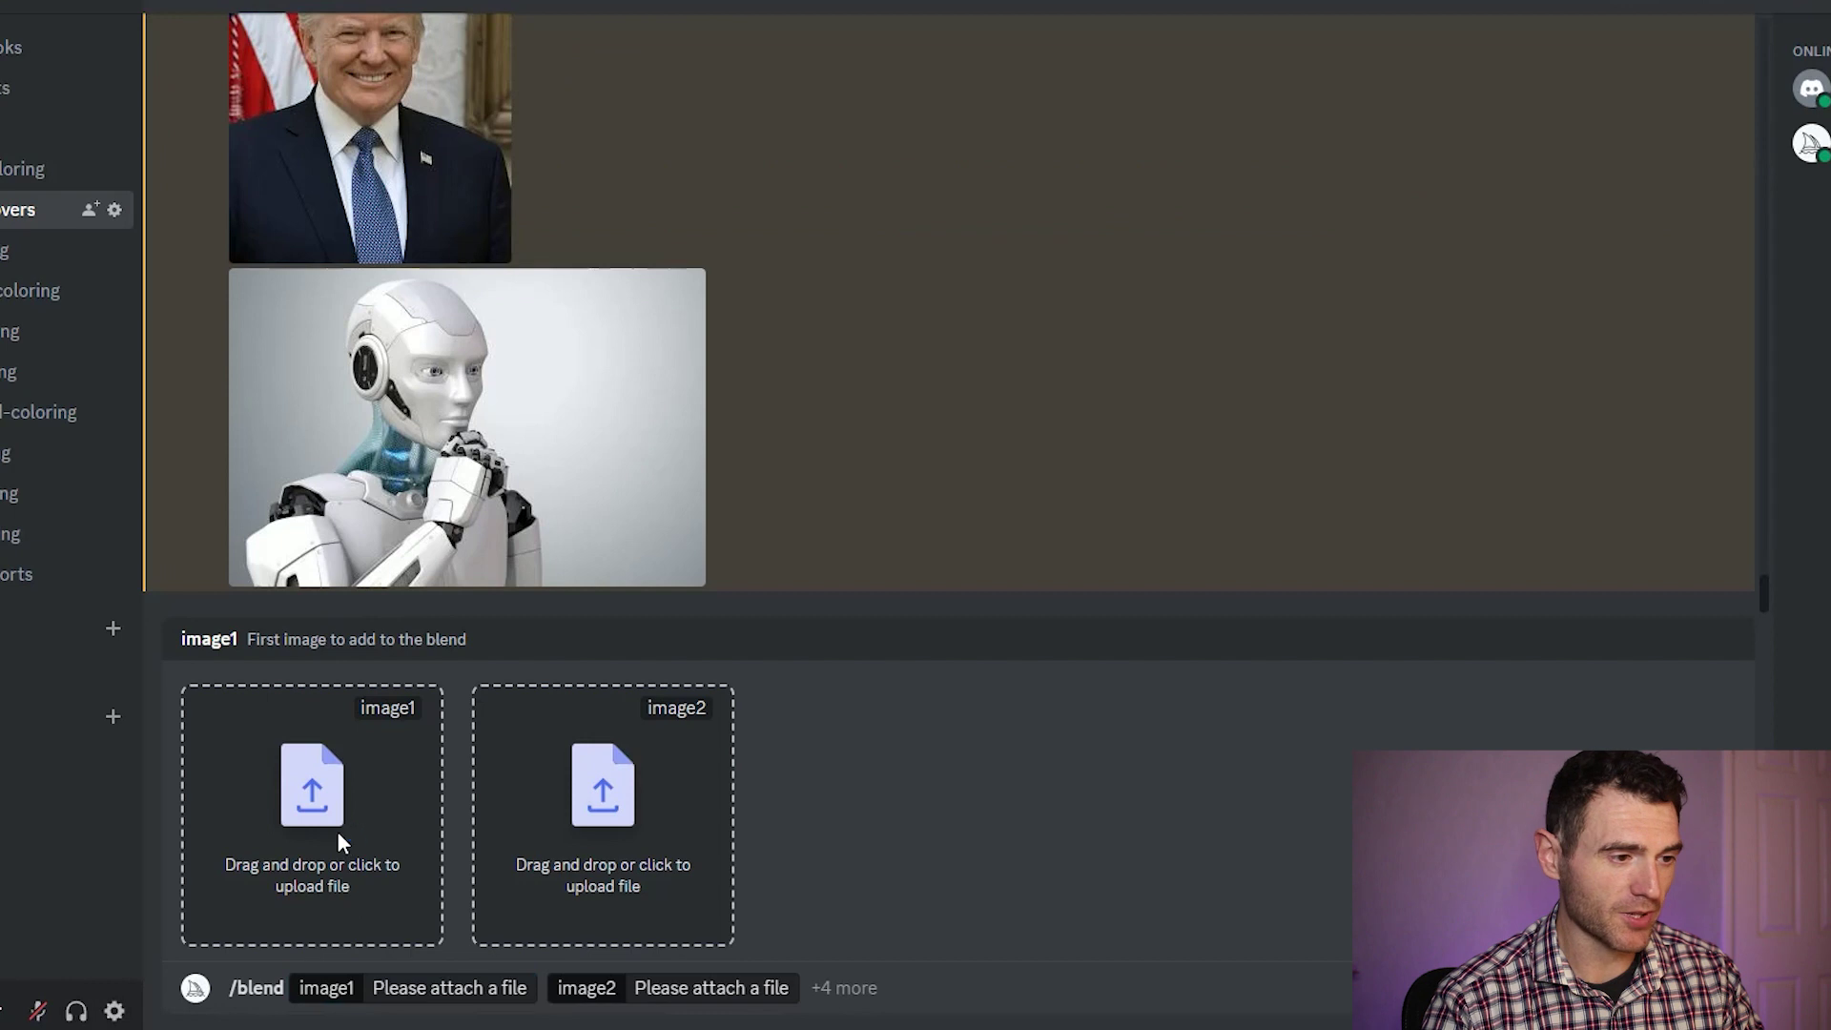
pyautogui.moveTo(336, 832); pyautogui.dragTo(318, 824)
pyautogui.moveTo(467, 429); pyautogui.dragTo(580, 890)
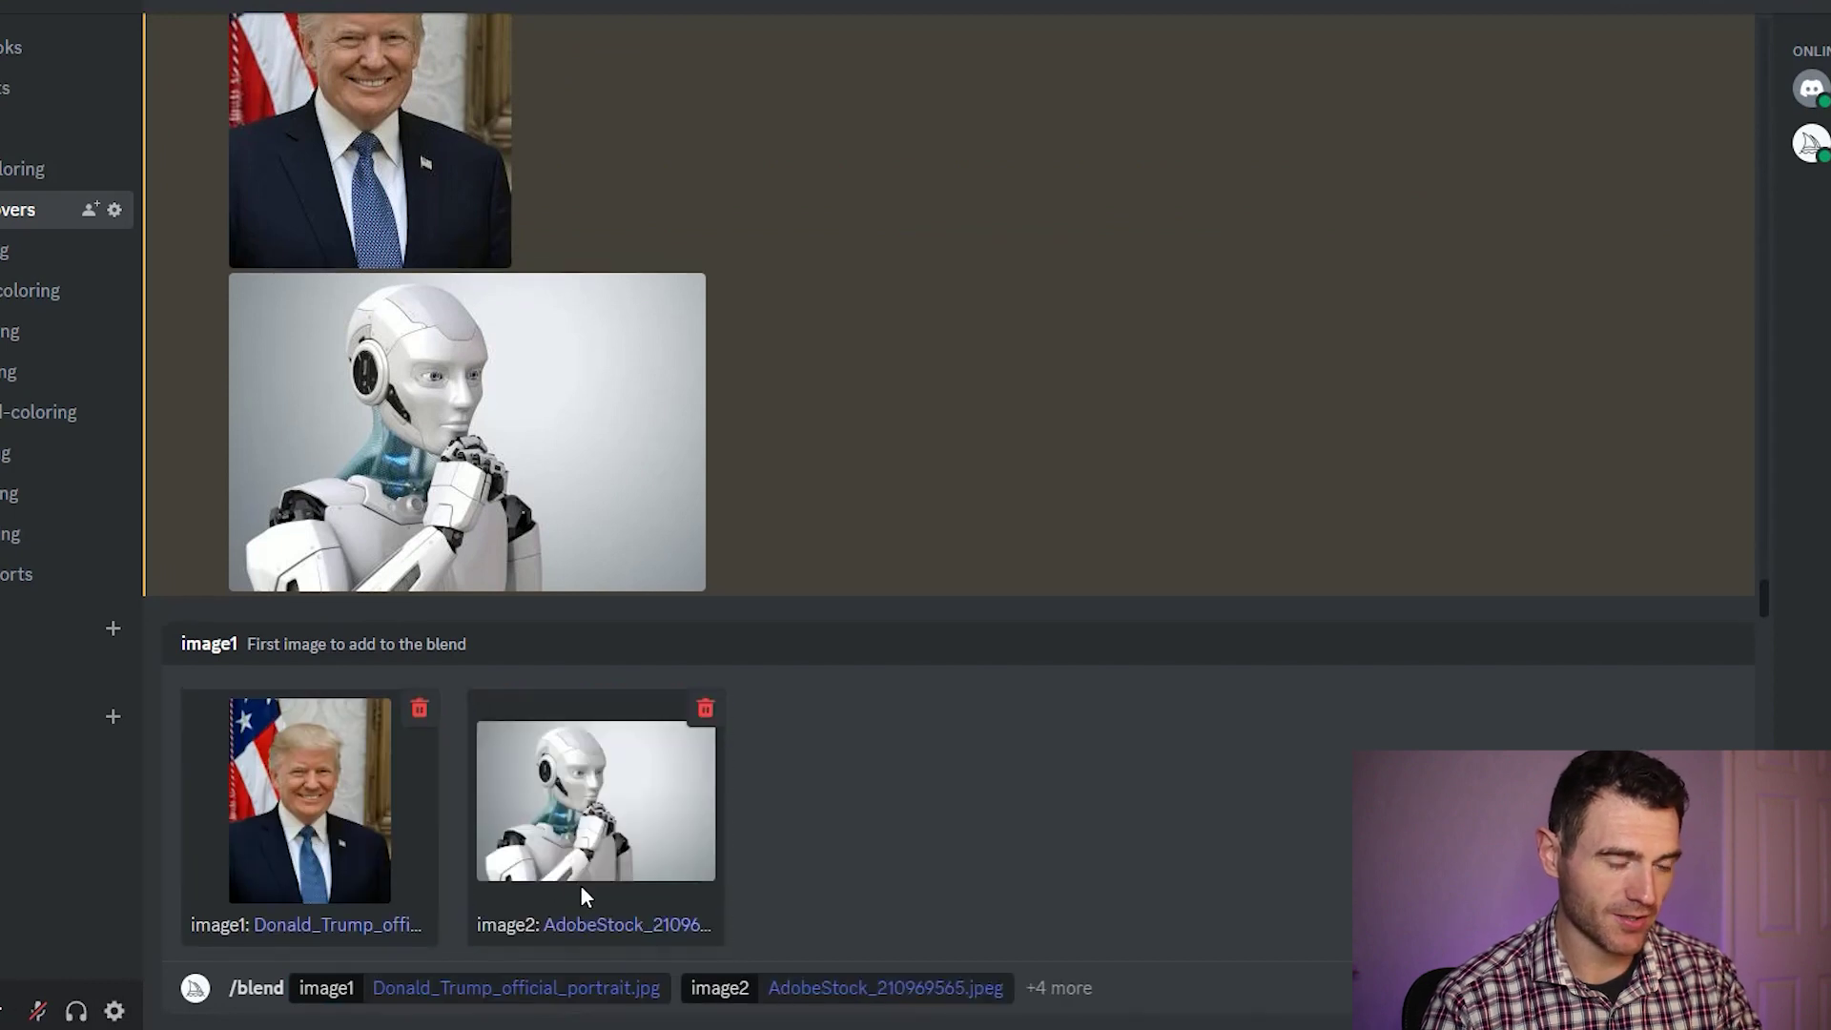
pyautogui.press('Return')
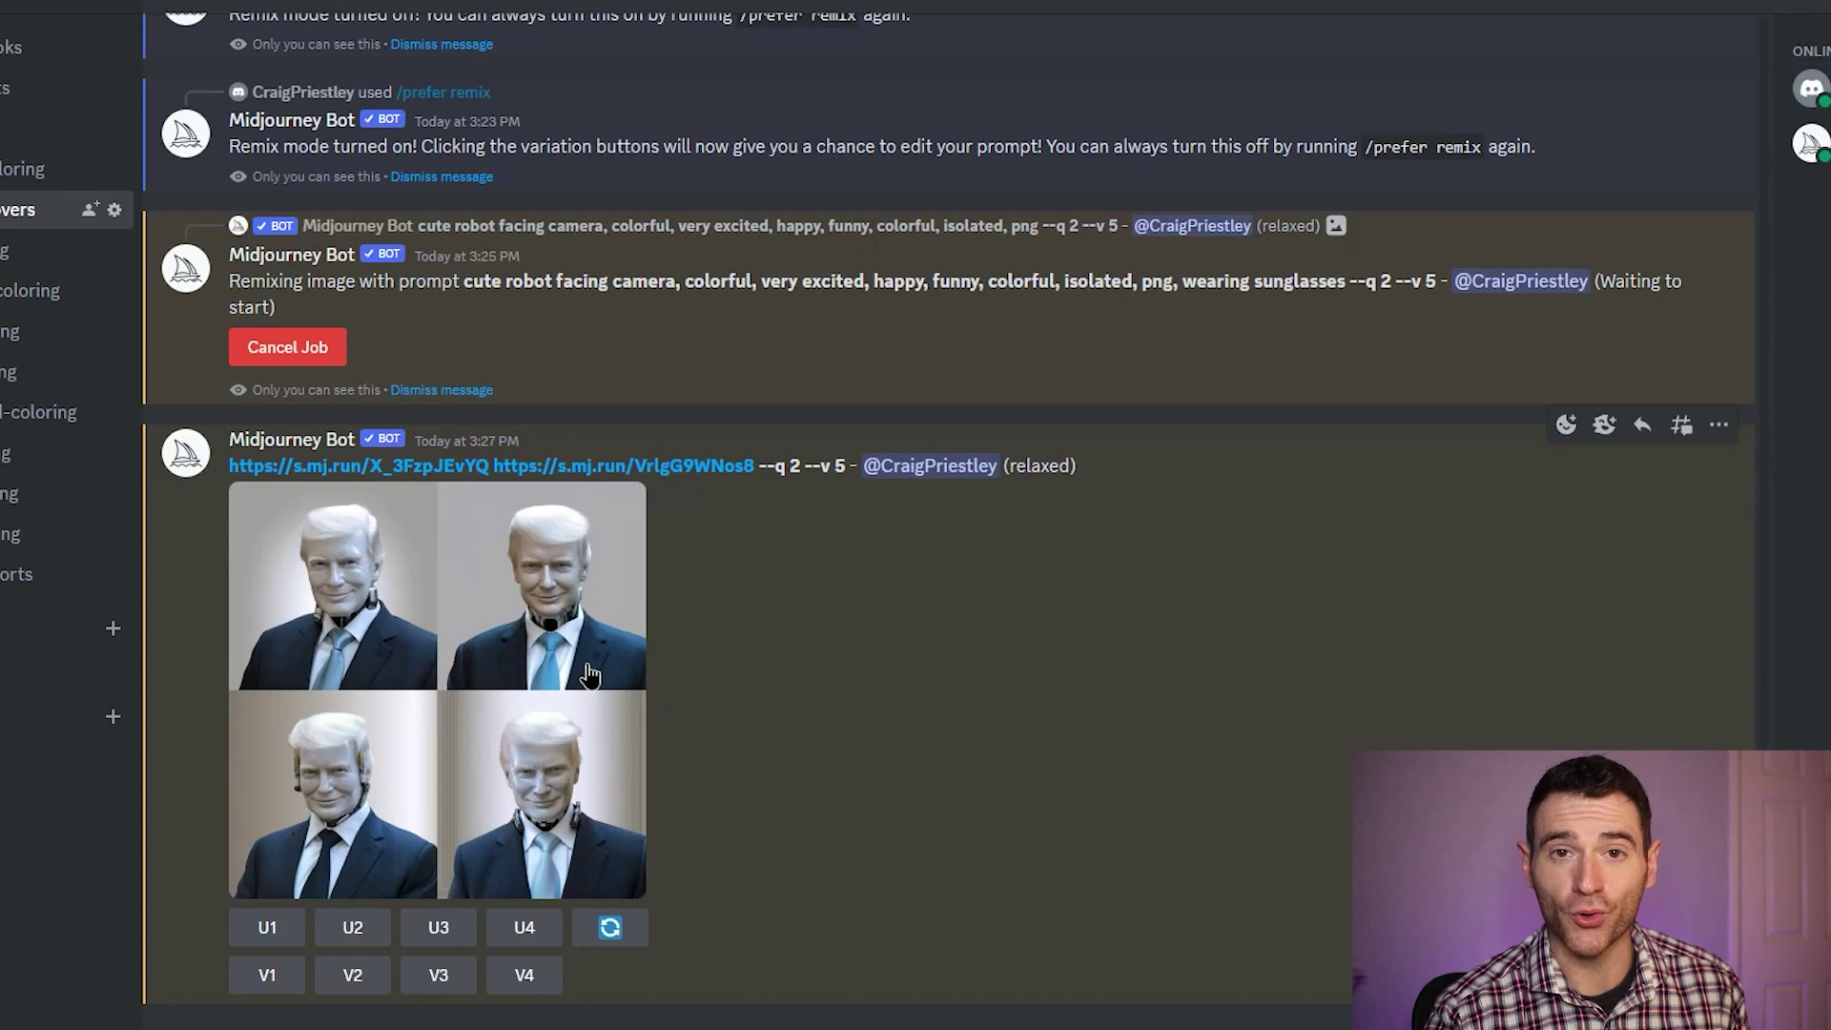
pyautogui.click(562, 677)
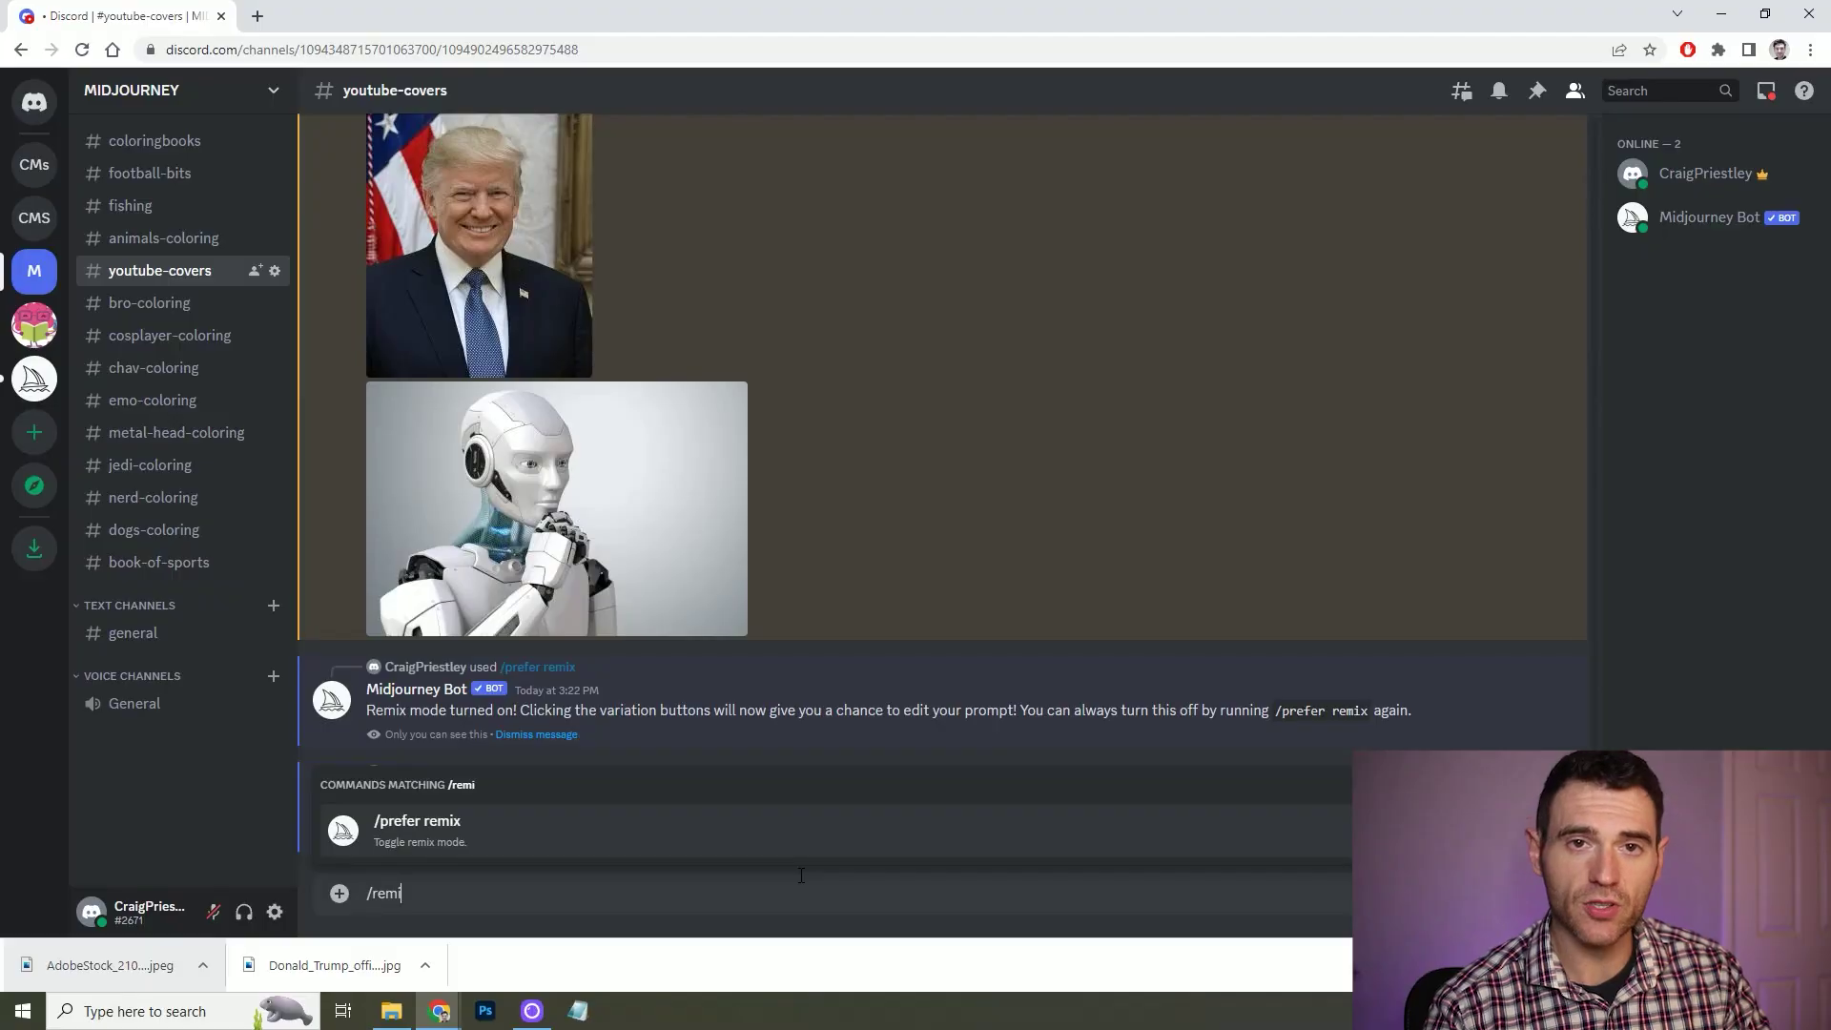
# Turn on remix mode with /prefer remix and enlarge the robot image grid
pyautogui.press('Return')
pyautogui.press('Return')
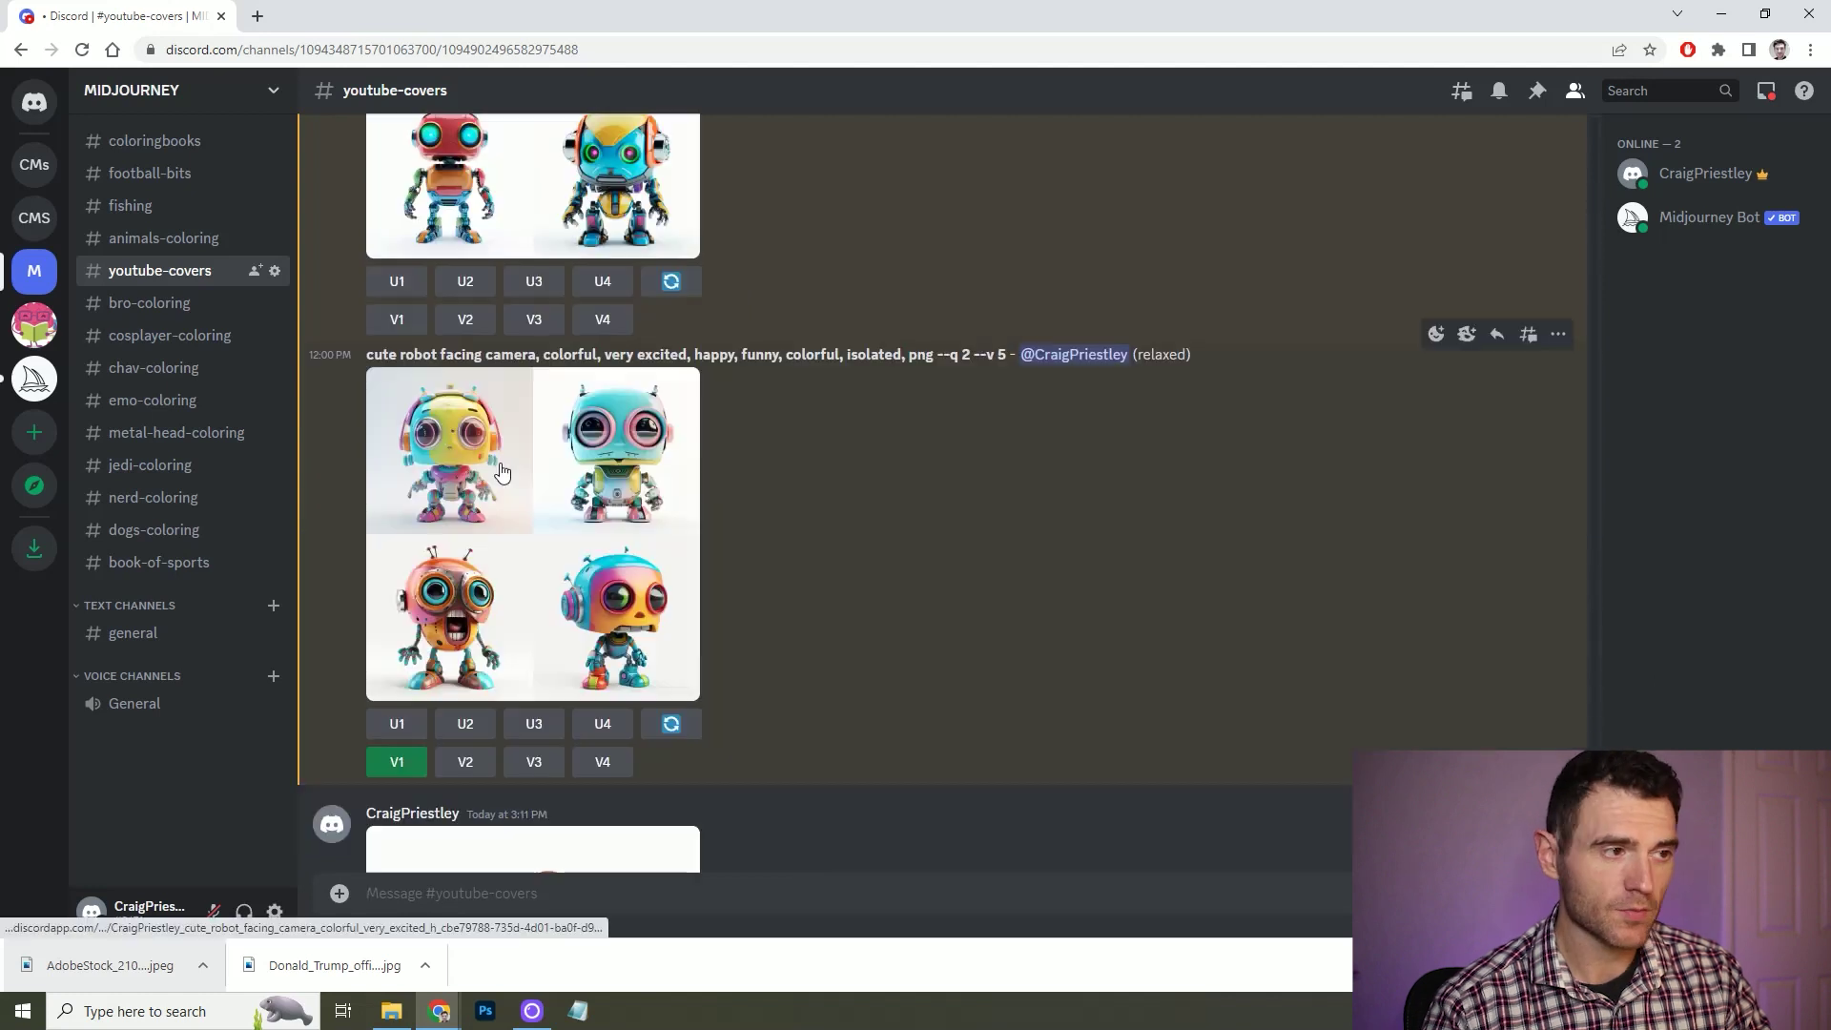
pyautogui.click(499, 461)
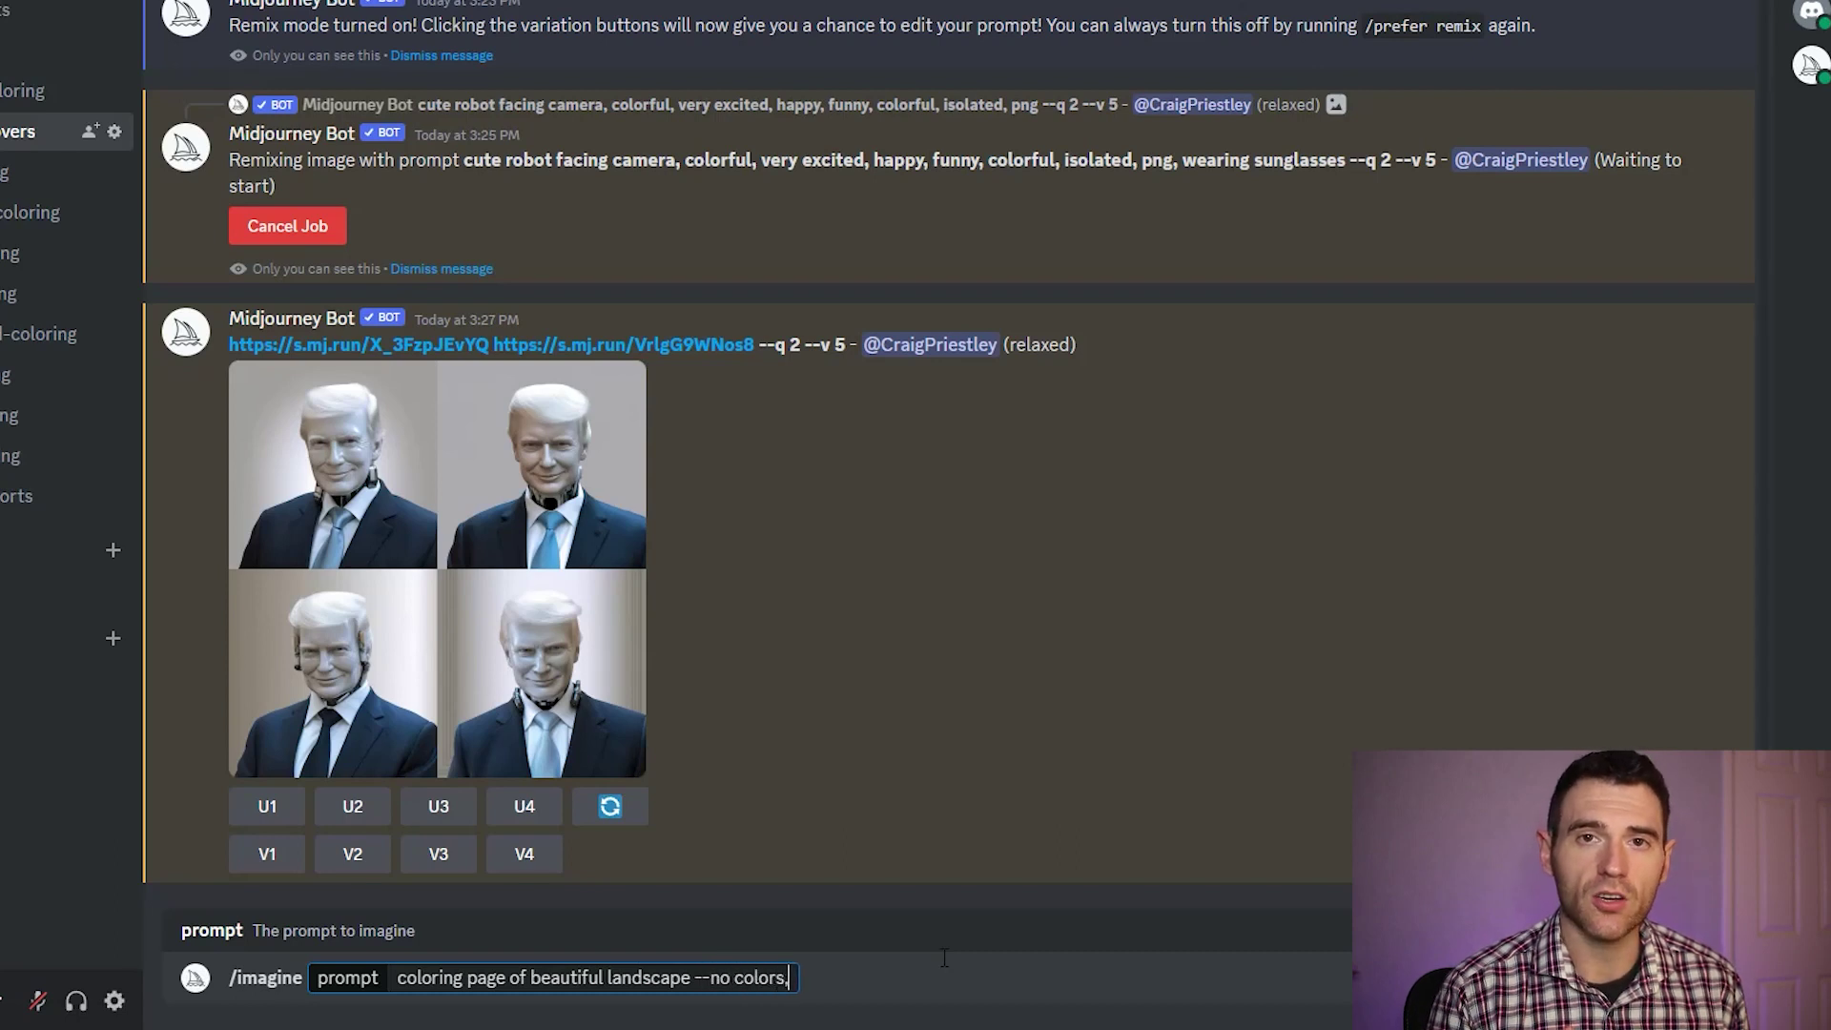
# Submit the /imagine prompt 'coloring page of beautiful landscape --no colors'
pyautogui.press('Return')
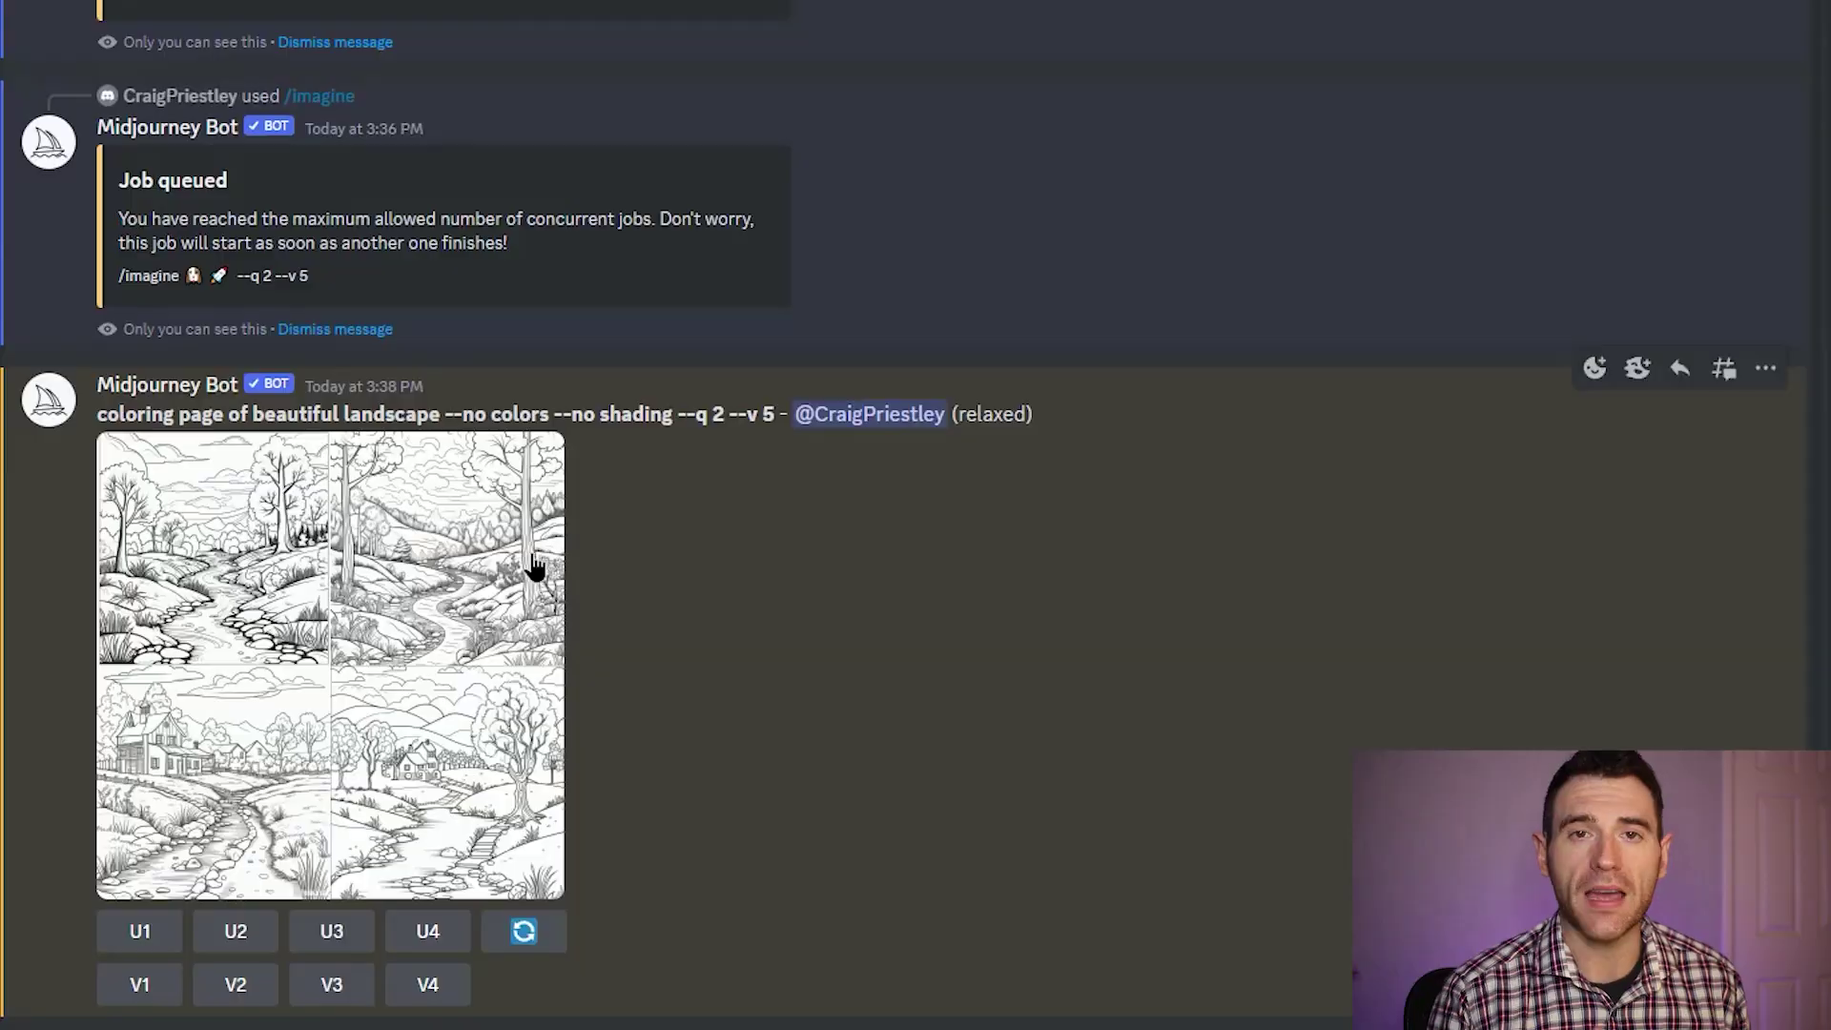
# Enlarge the unwanted Midjourney result, then delete it by reacting with the red ❌ emoji
pyautogui.click(531, 565)
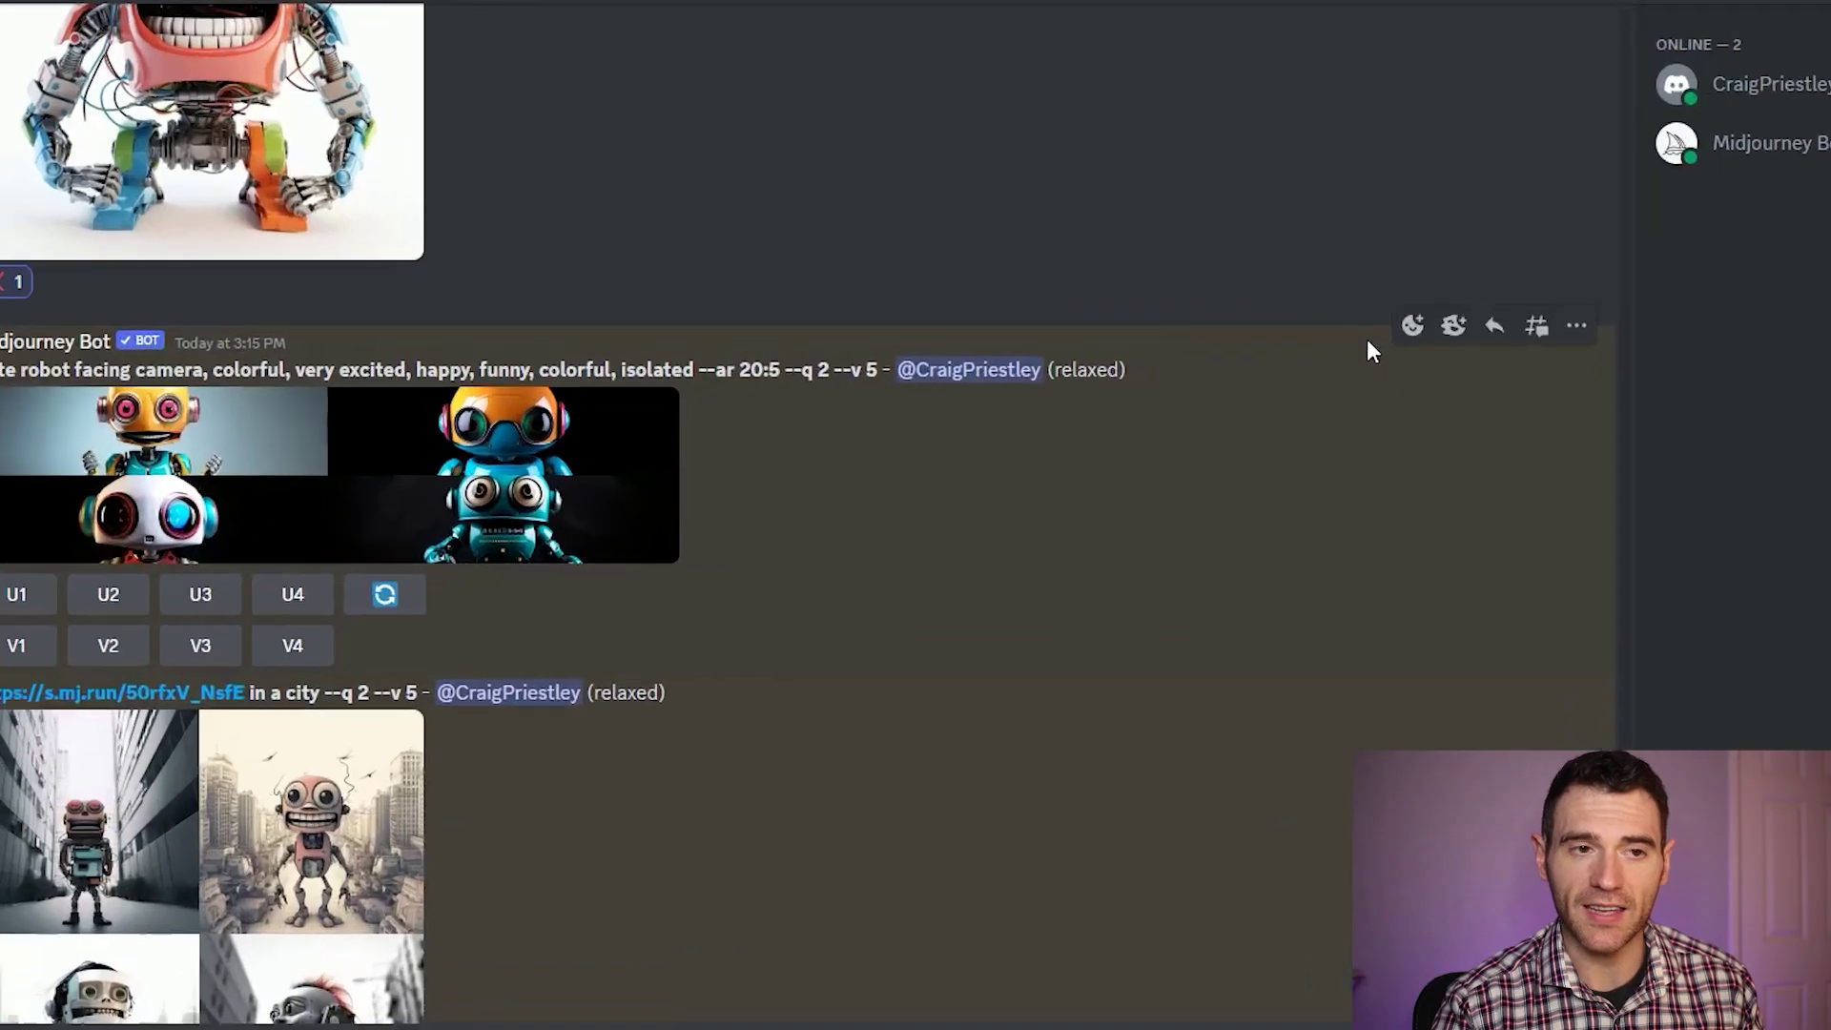
pyautogui.click(1467, 331)
pyautogui.click(703, 520)
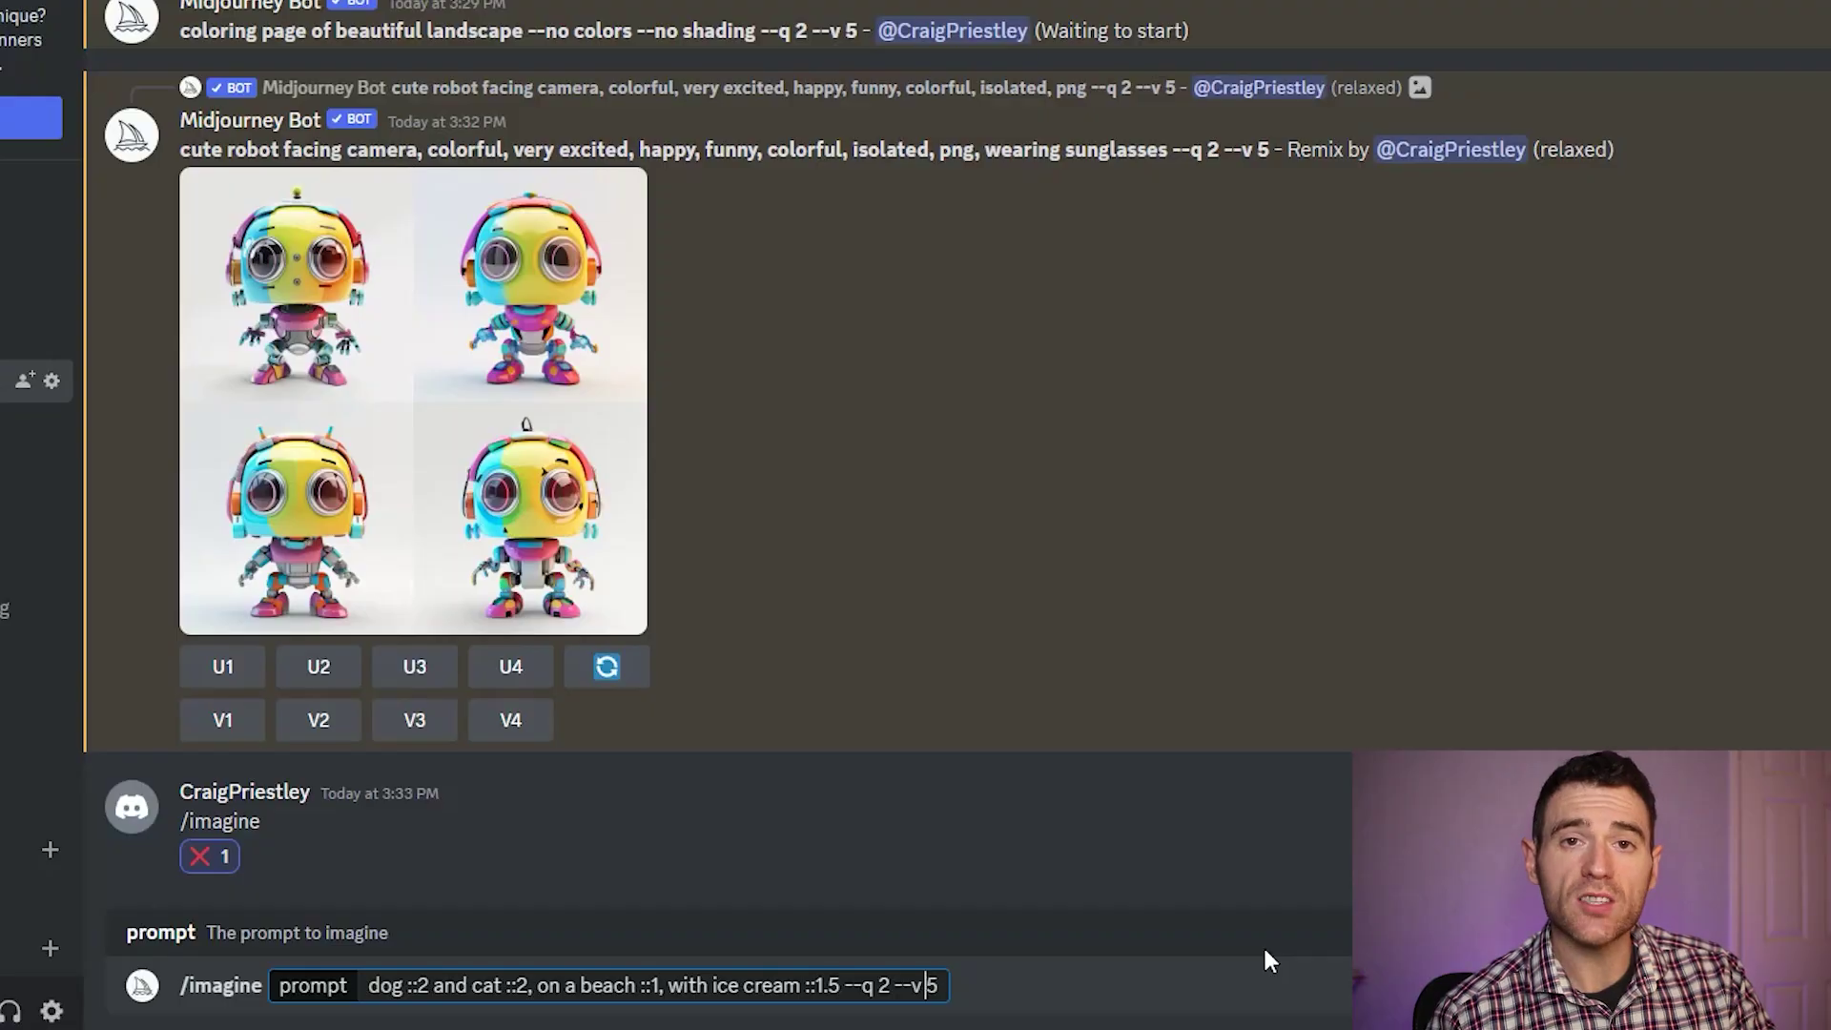
# Edit the prompt so dog and cat weigh ::2, beach ::1 and ice cream ::1.5
pyautogui.press('Left')
pyautogui.press('Left')
pyautogui.press('Left')
pyautogui.press('Left')
pyautogui.press('Left')
pyautogui.press('Left')
pyautogui.press('Left')
pyautogui.press('Left')
pyautogui.press('Left')
pyautogui.press('Left')
pyautogui.press('Left')
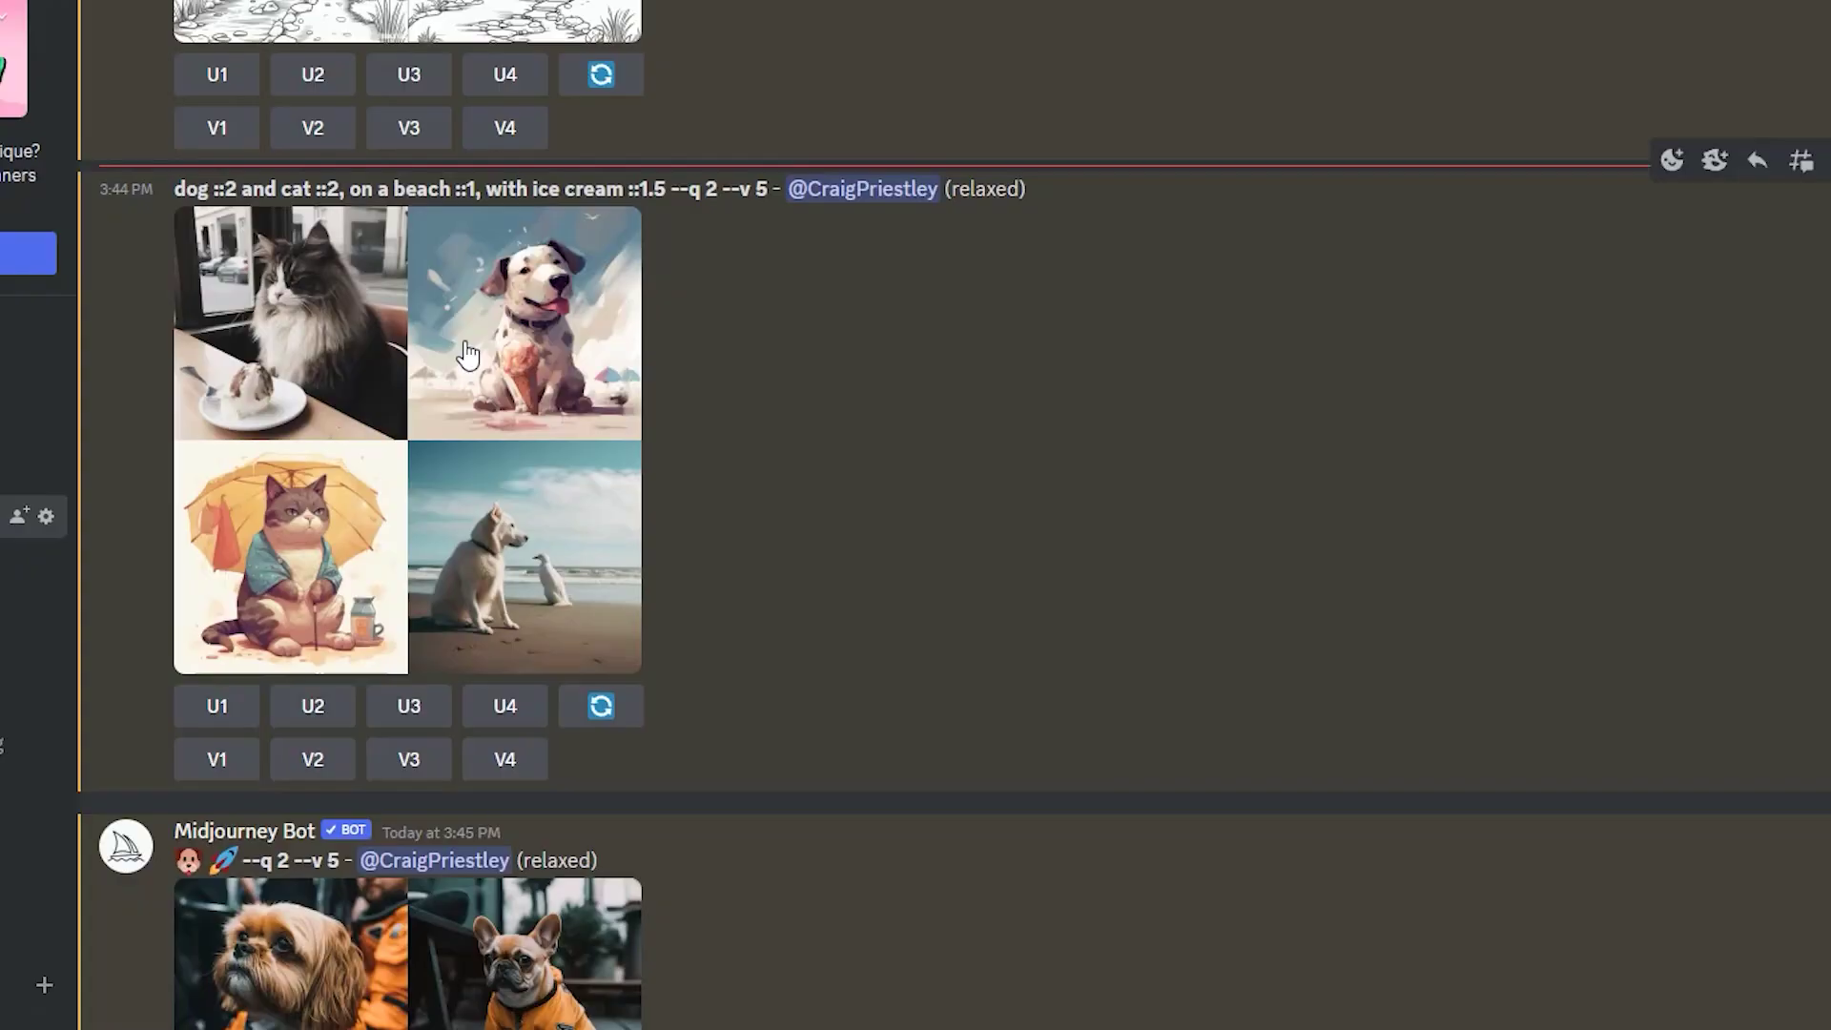
# Enlarge a generated Midjourney image grid in Discord's image viewer
pyautogui.click(465, 341)
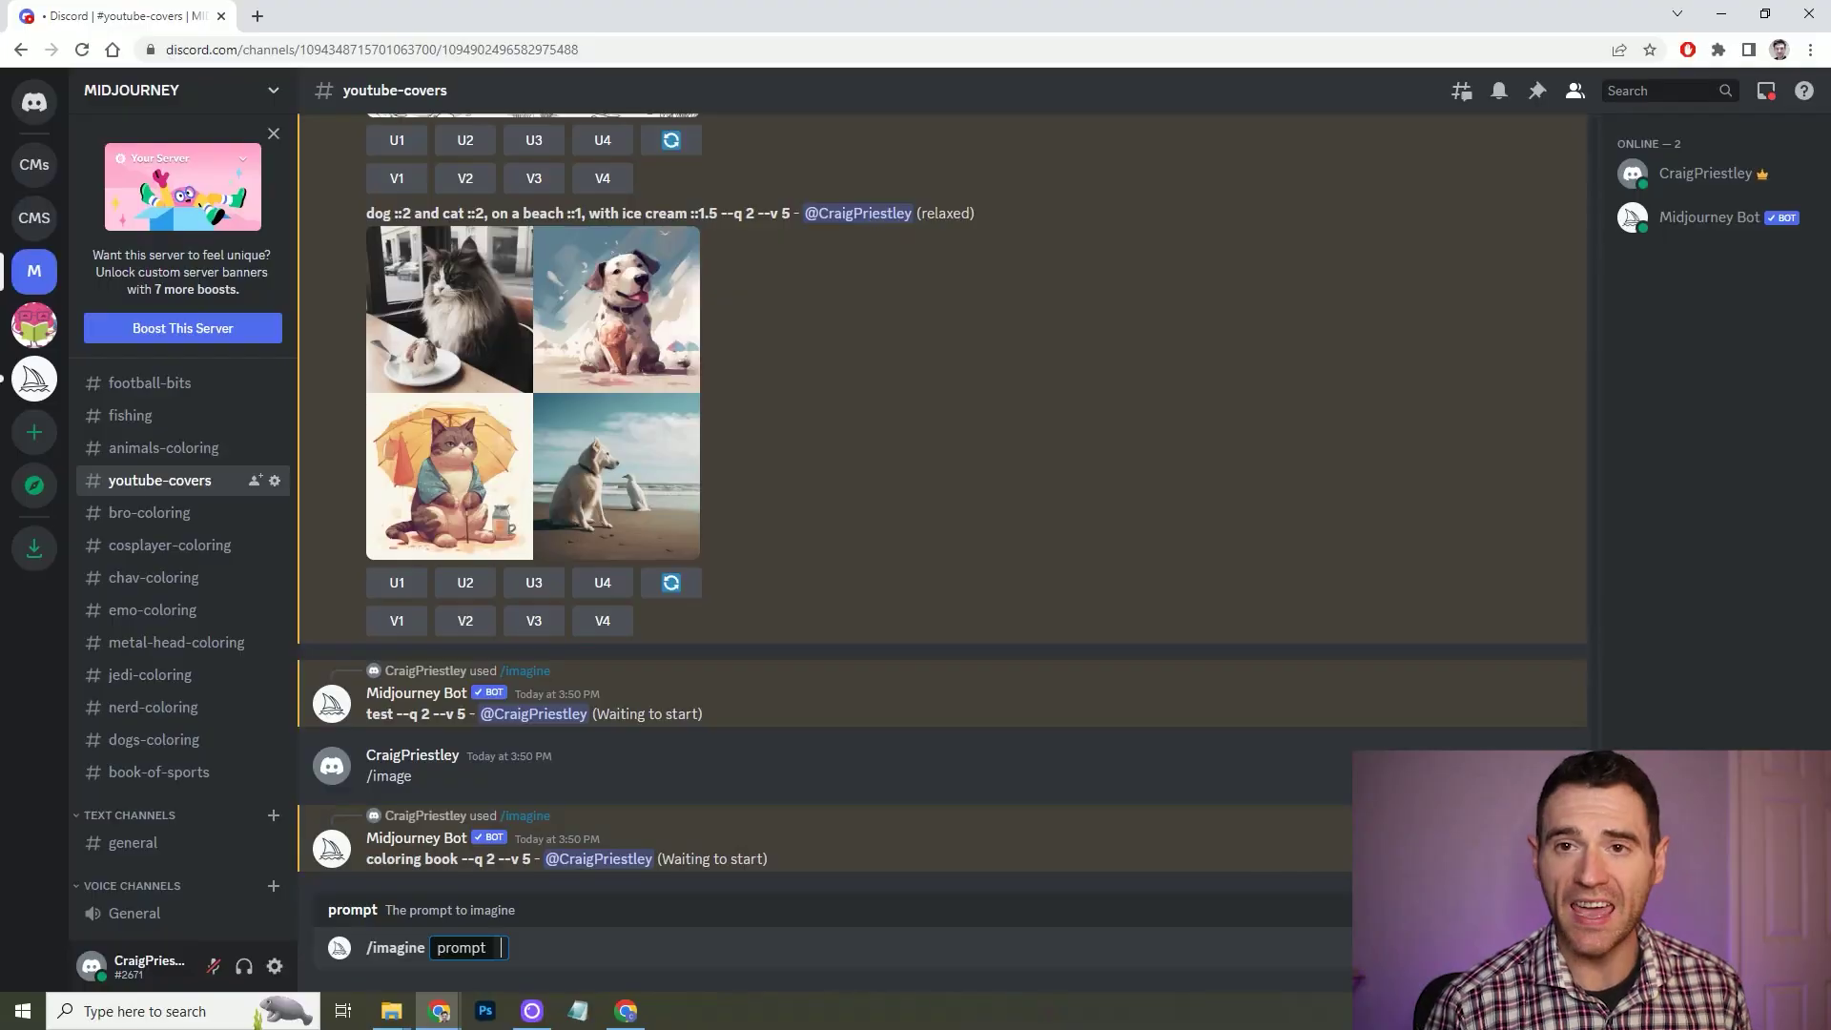
# Add dog and rocket emojis to the /imagine prompt, then enlarge the orange-spacesuit dog grid
pyautogui.hotkey('ctrl', 'e')
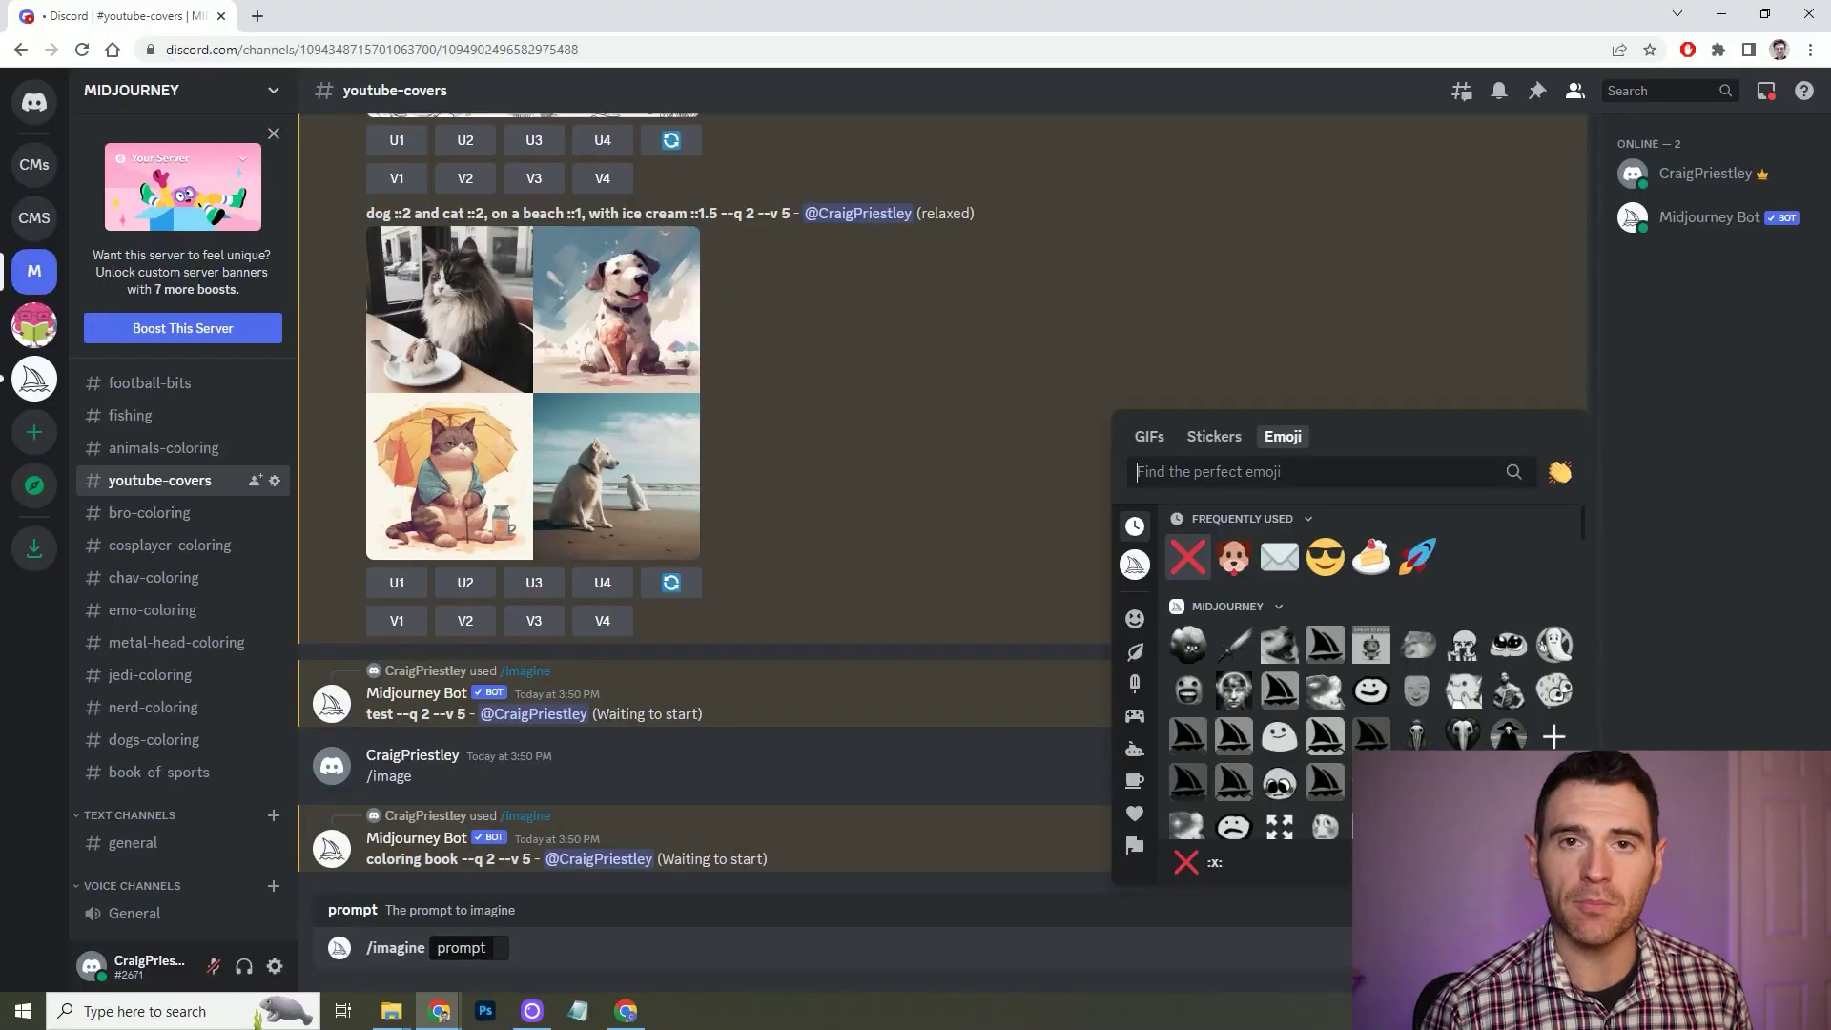
pyautogui.click(1233, 558)
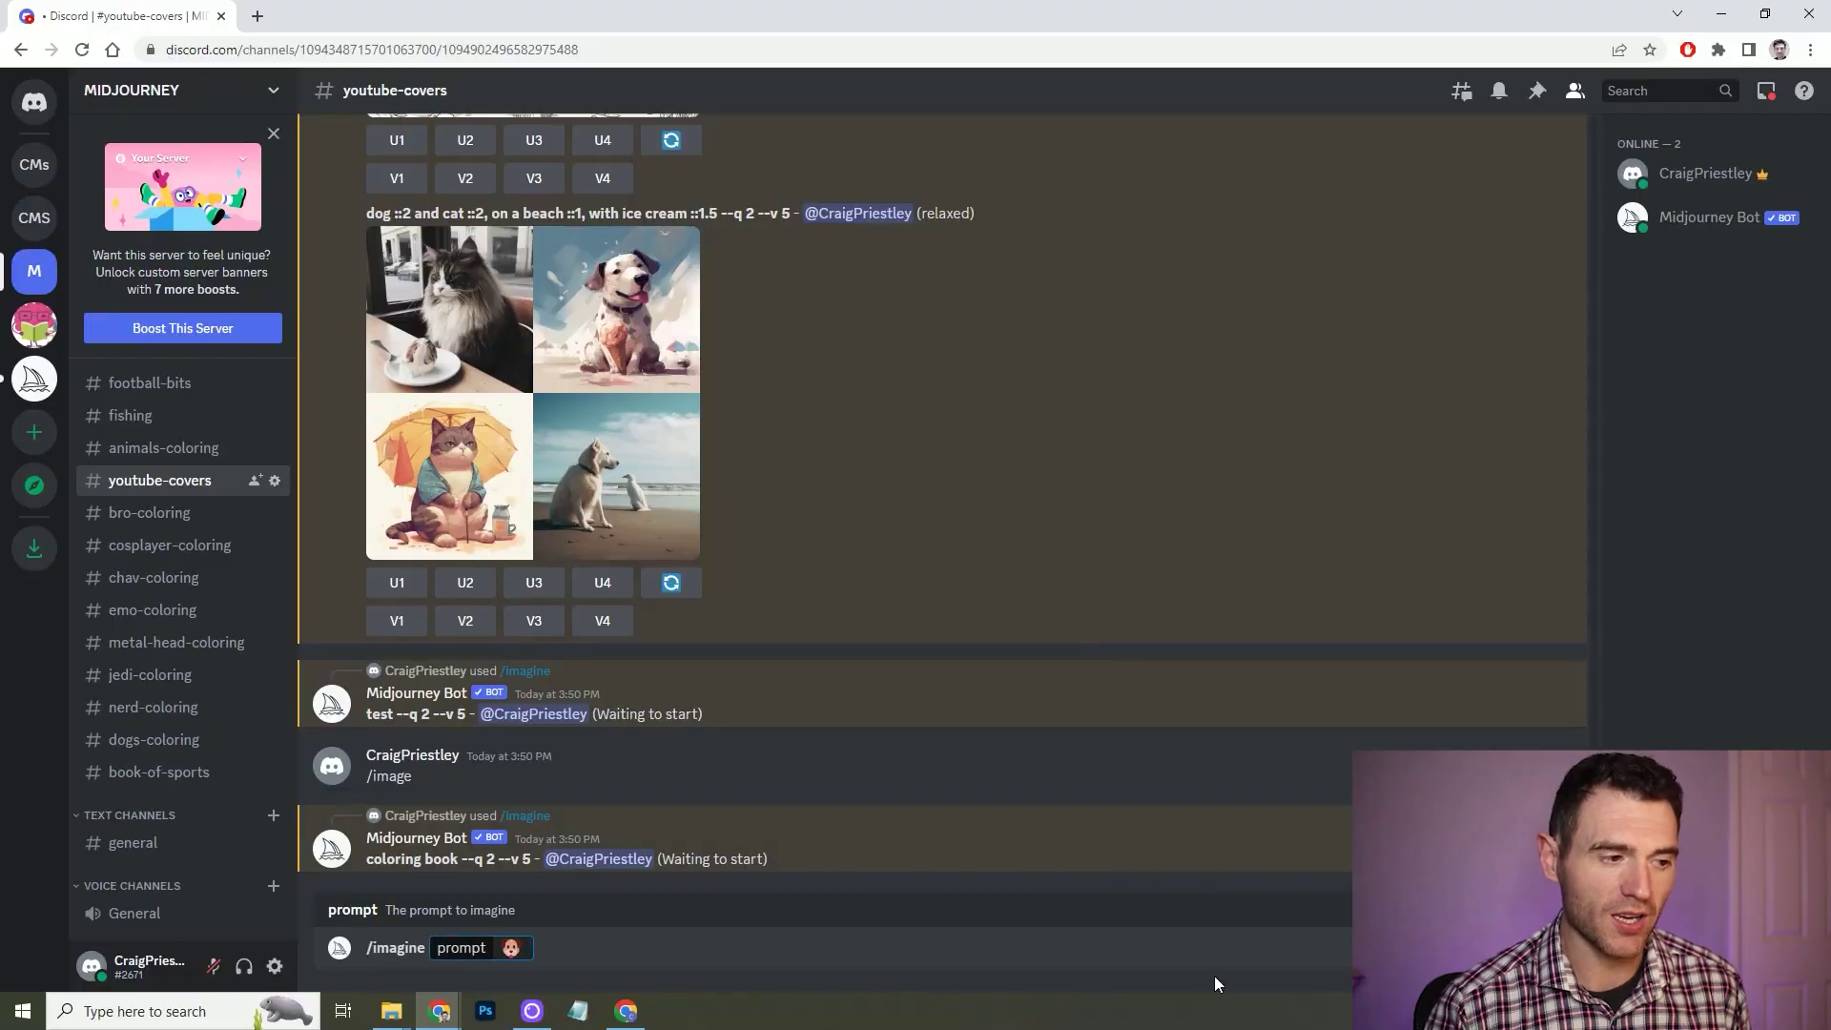
pyautogui.hotkey('ctrl', 'e')
pyautogui.click(1418, 558)
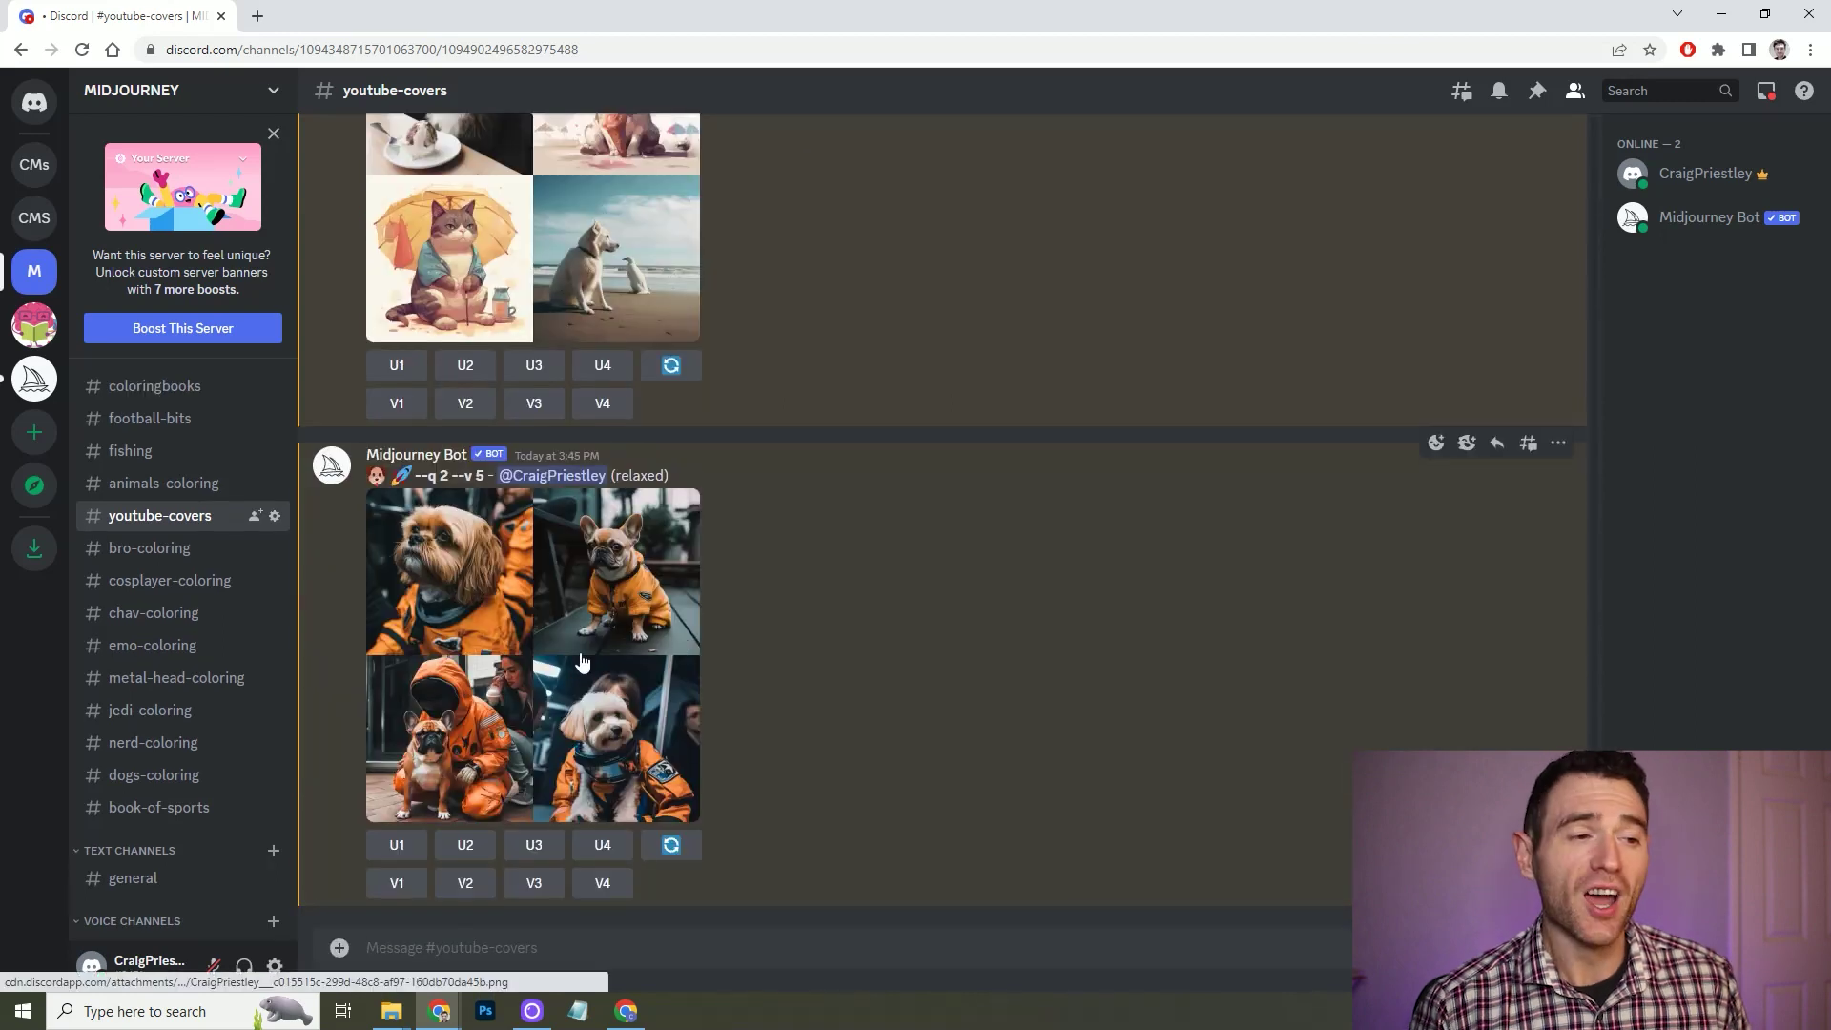
pyautogui.click(584, 654)
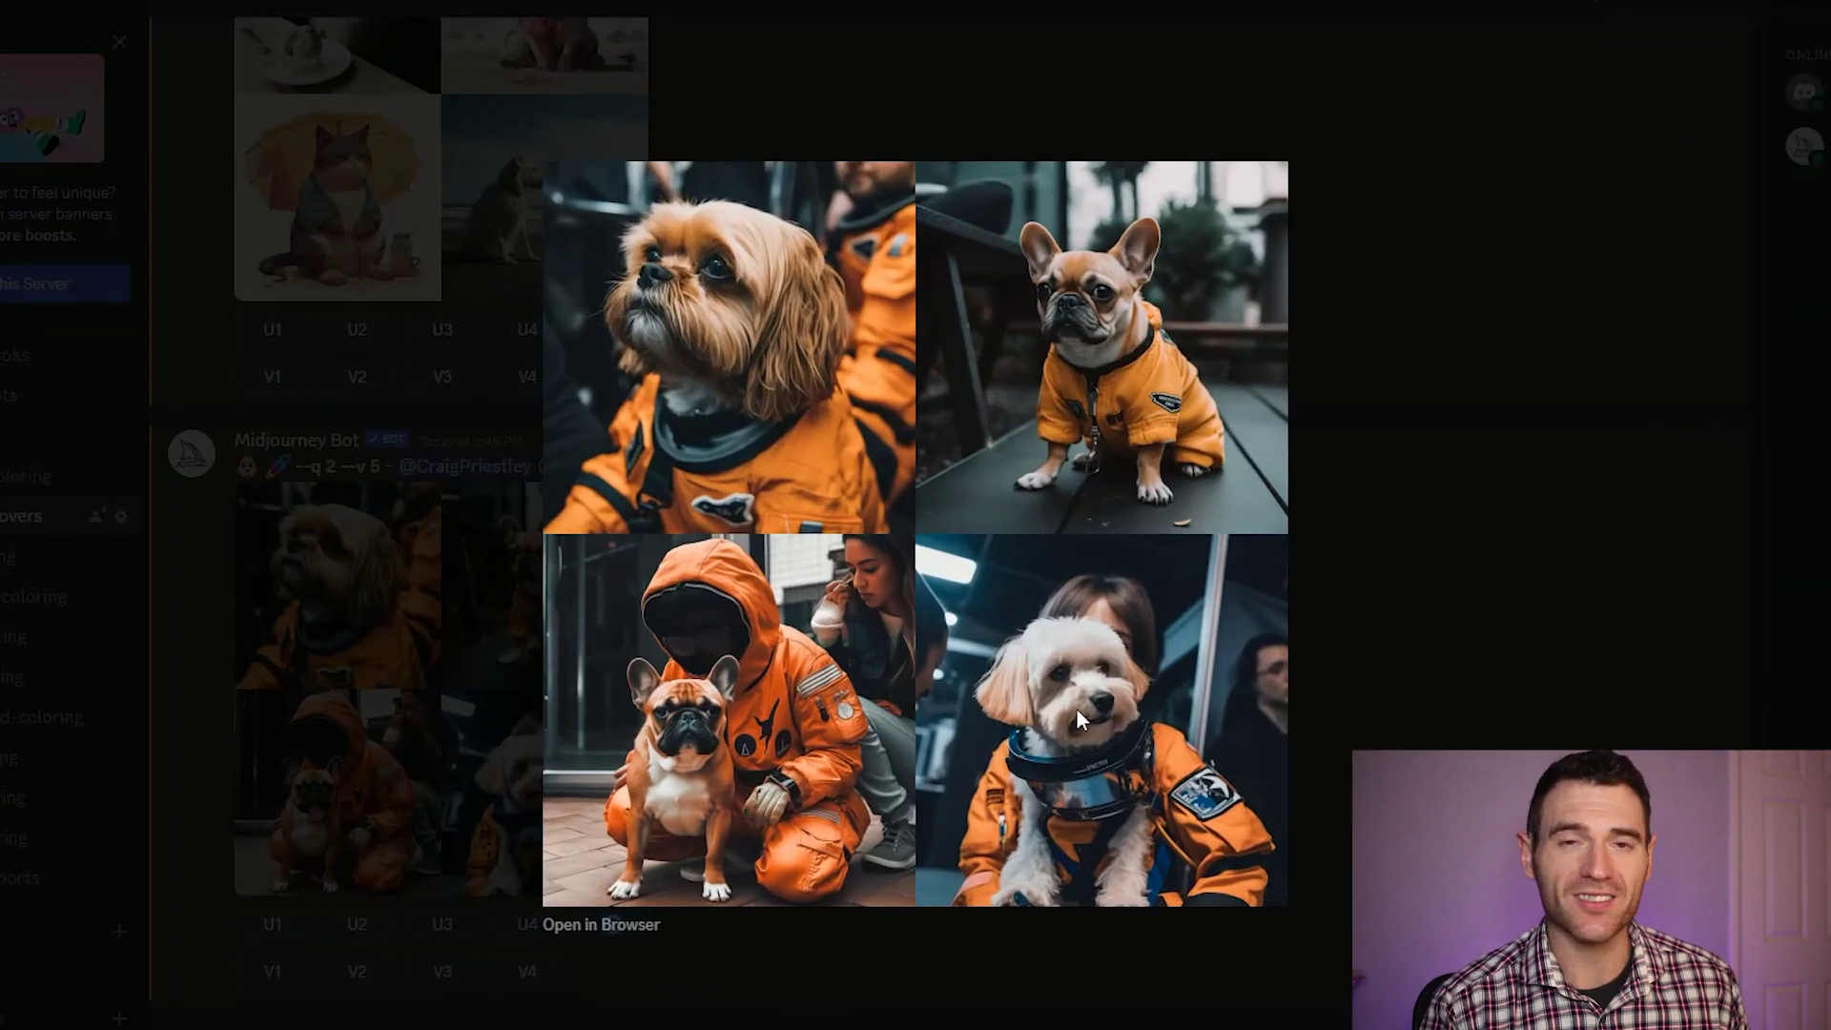